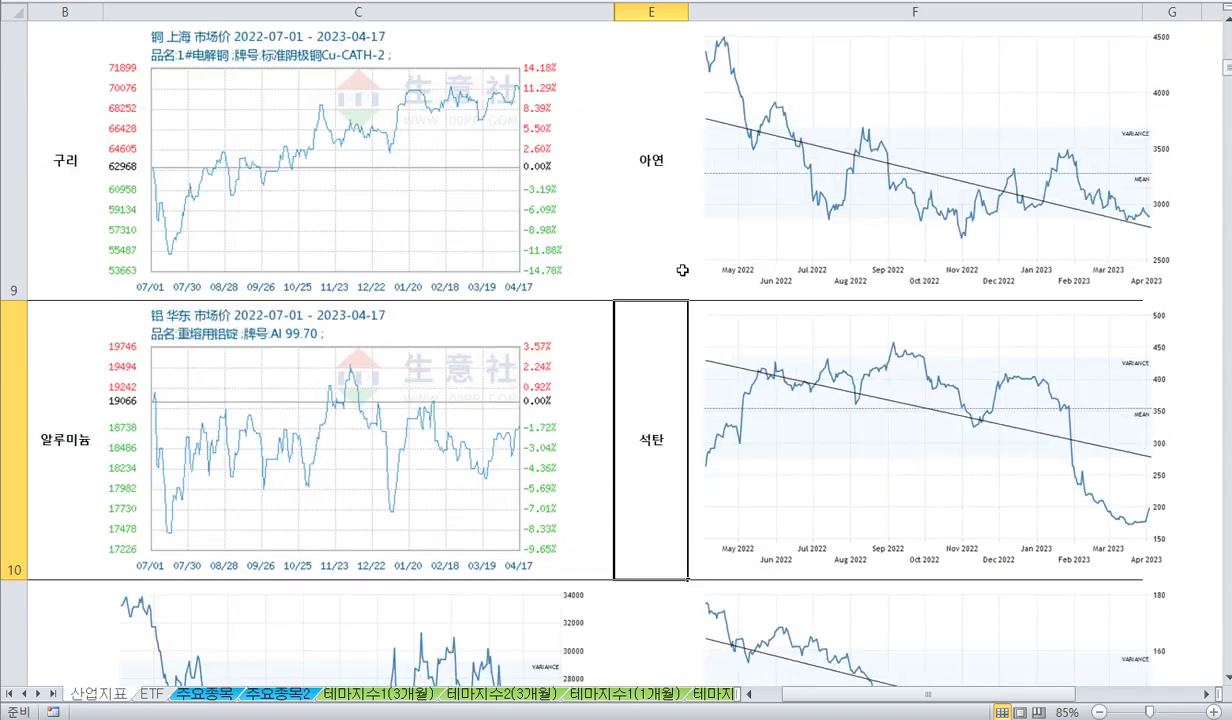
Step: Unhide the link columns D and A beside the commodity charts on the 산업지표 sheet
scroll(682, 270, "down", 9)
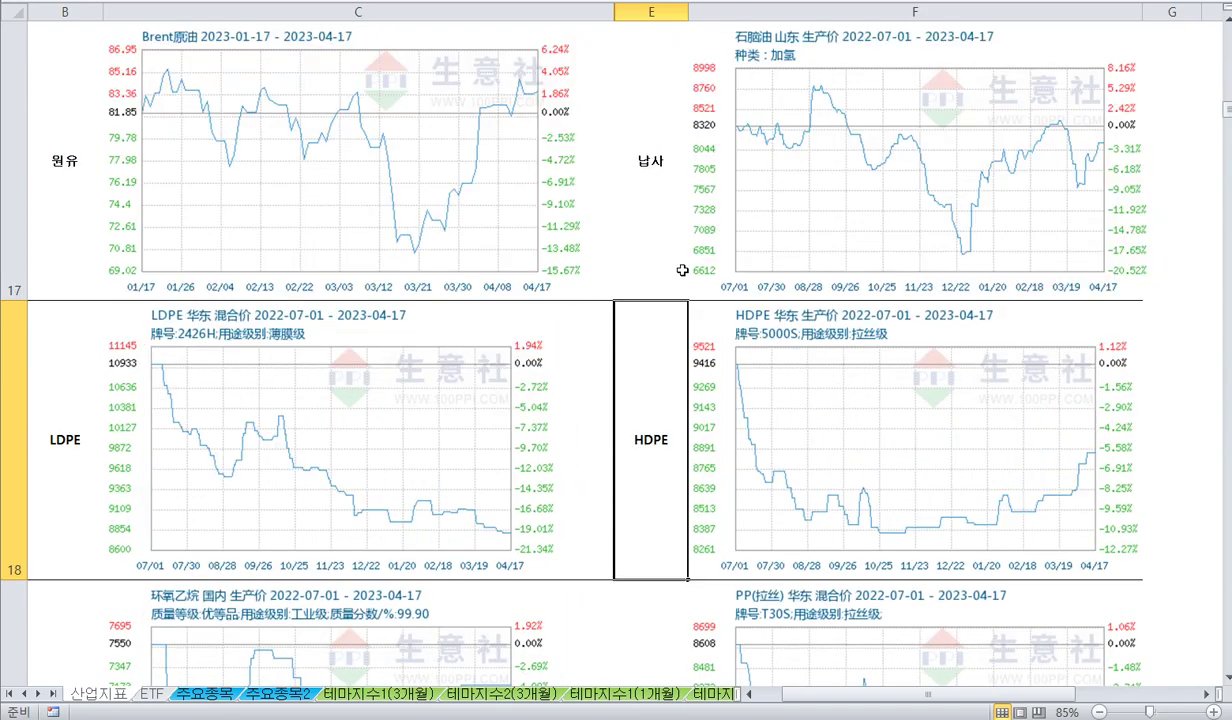
scroll(682, 270, "down", 5)
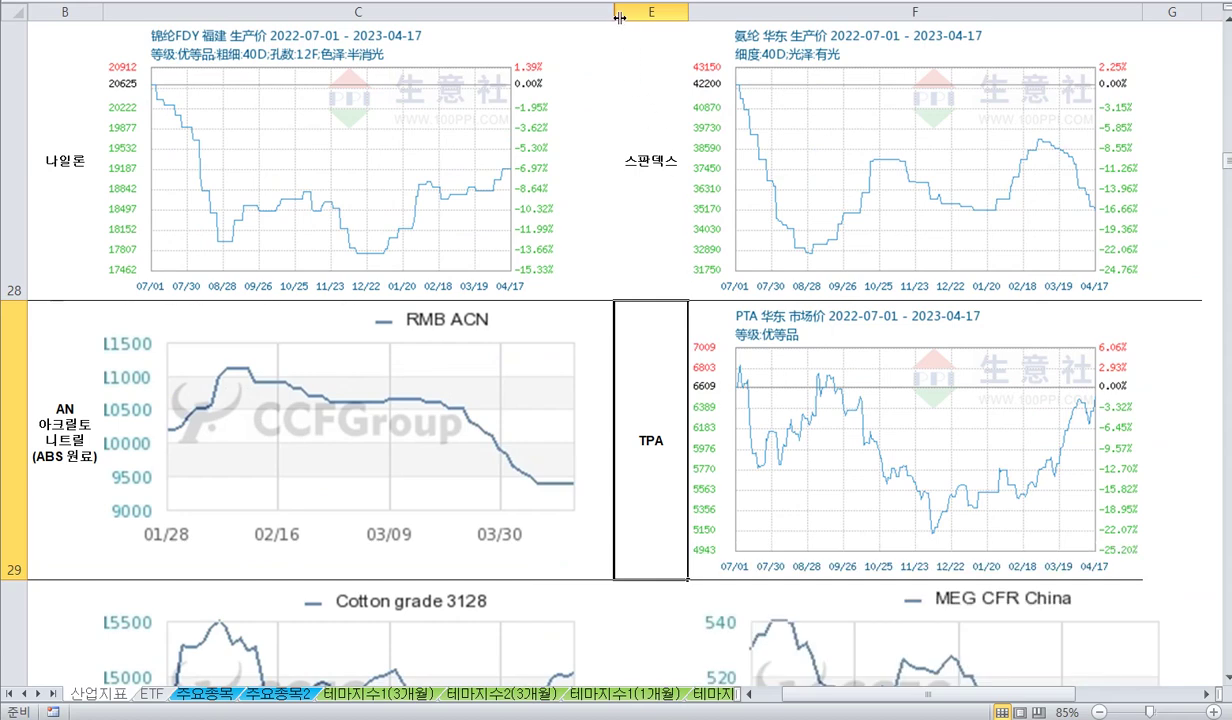
left_click_drag(620, 18, 684, 20)
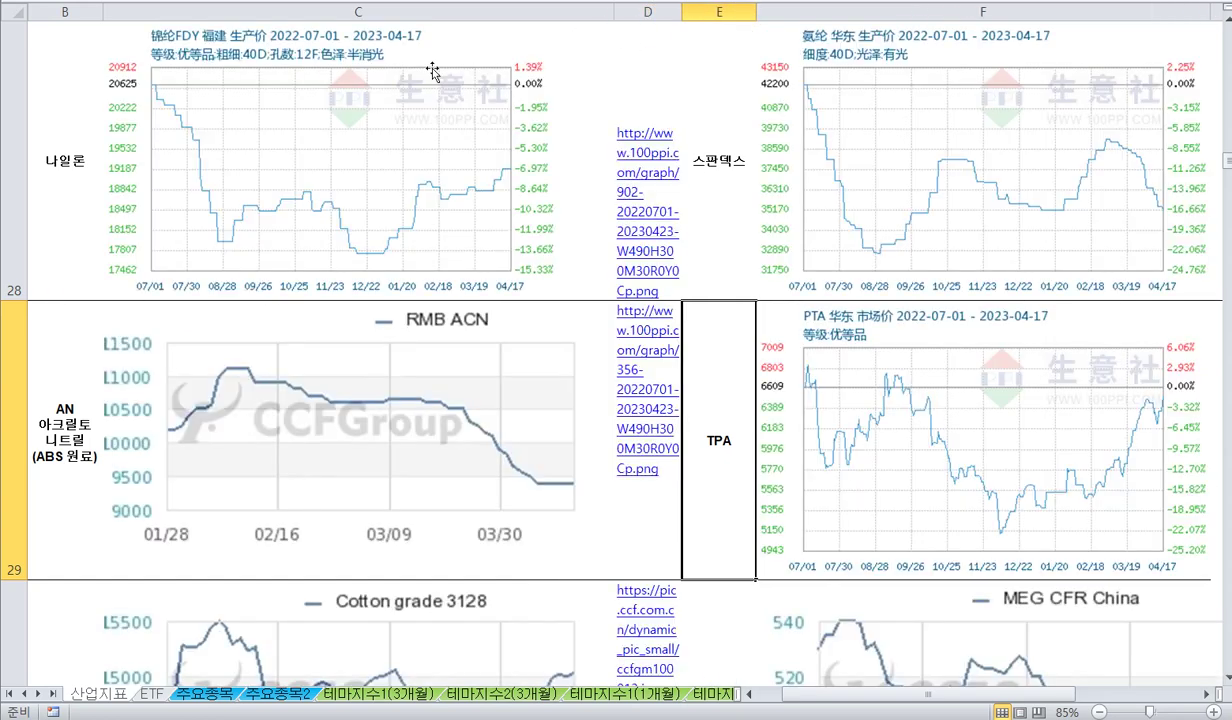
left_click_drag(31, 12, 90, 12)
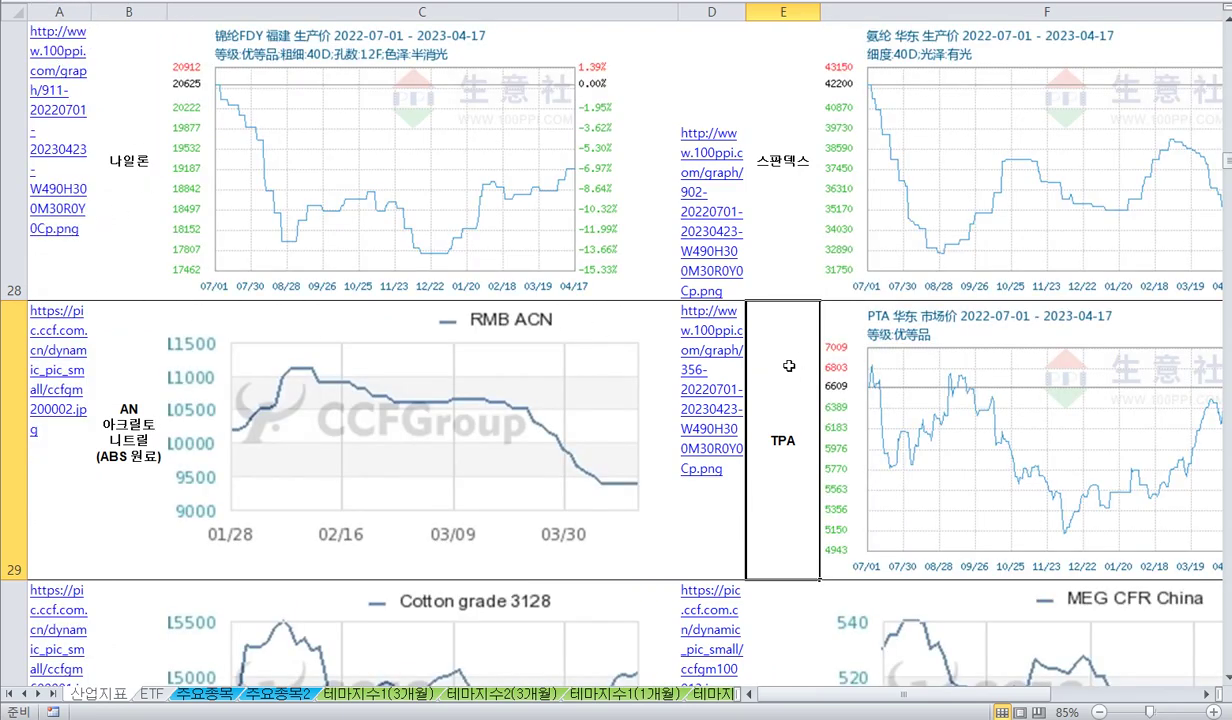
Step: Replace every 20230423 with 20230424 in the sheet's chart link addresses, then close the replace dialog
key("ctrl+f")
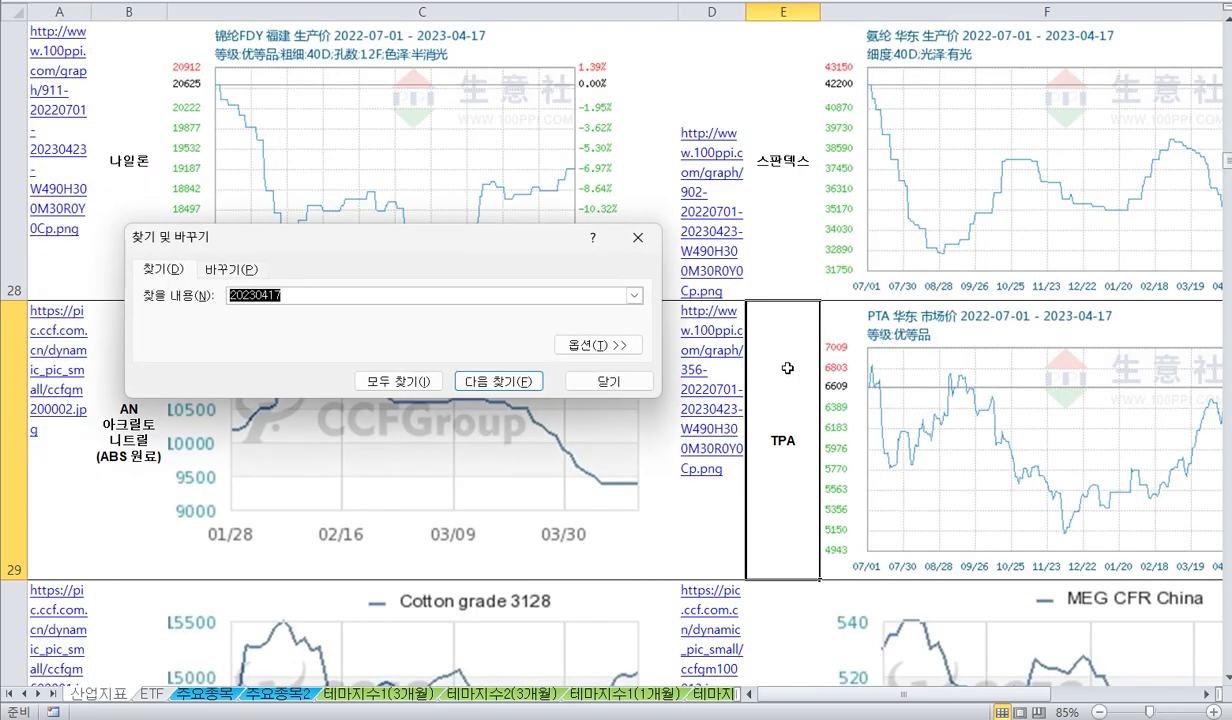
key("Left")
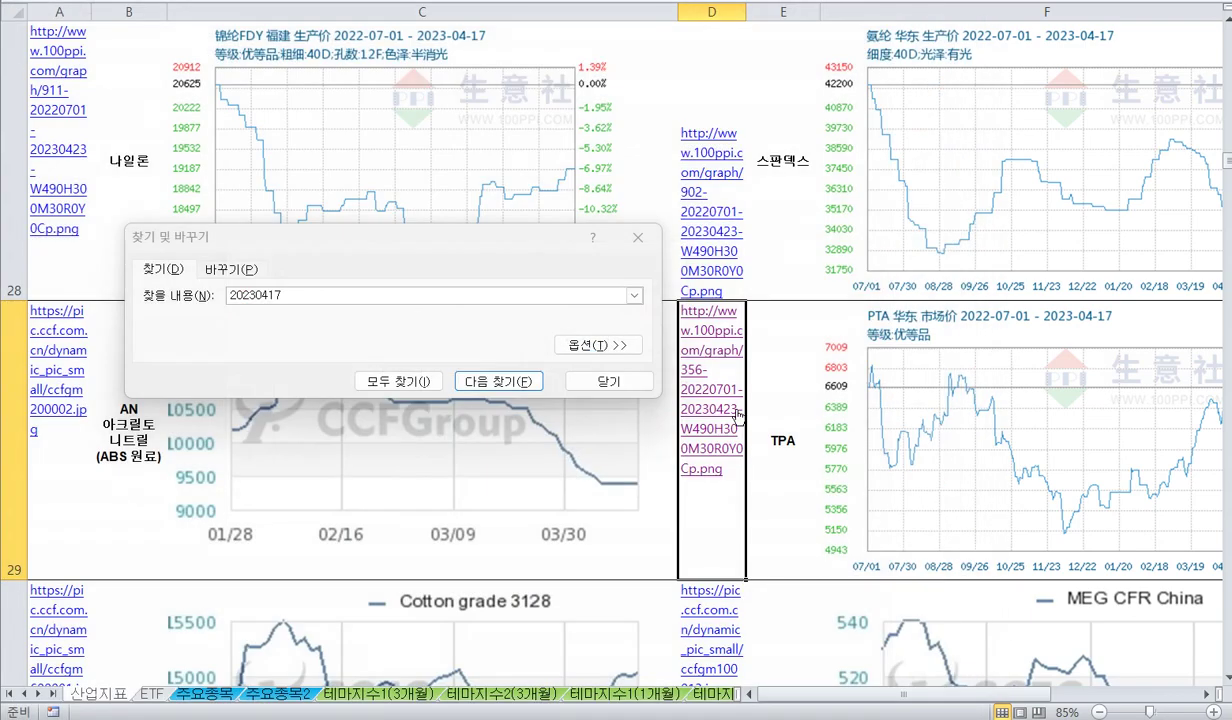
key("F2")
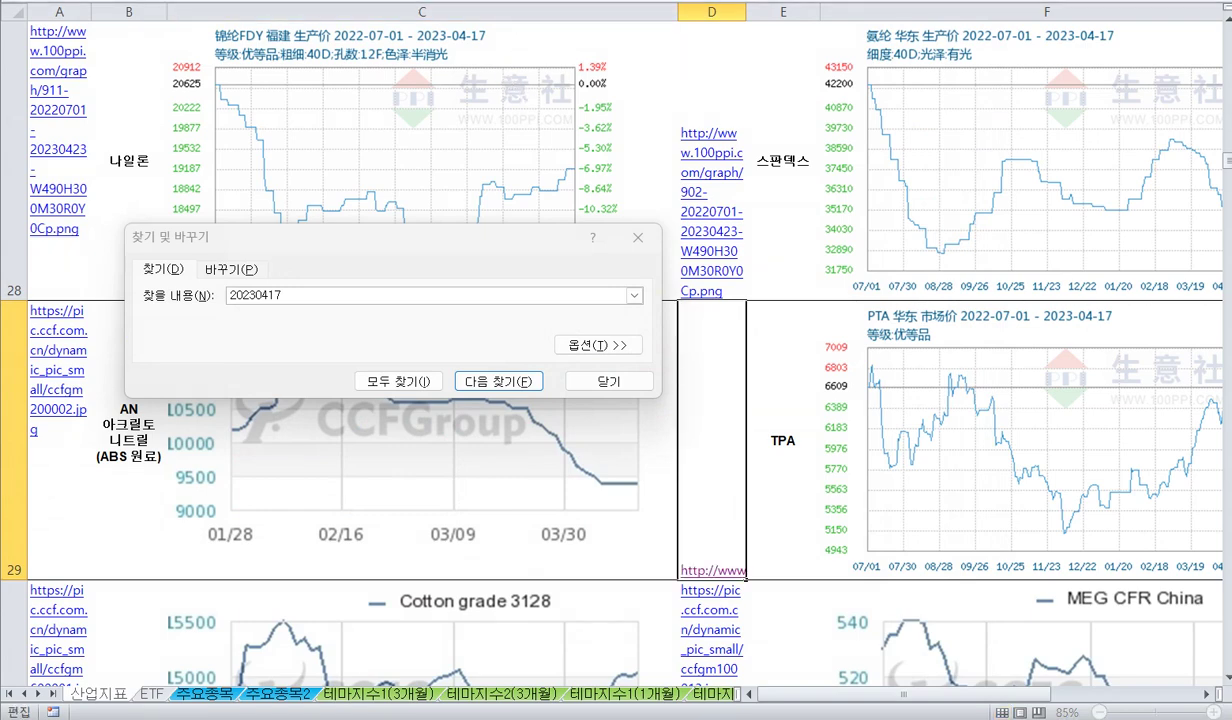
left_click(250, 268)
key("ctrl+c")
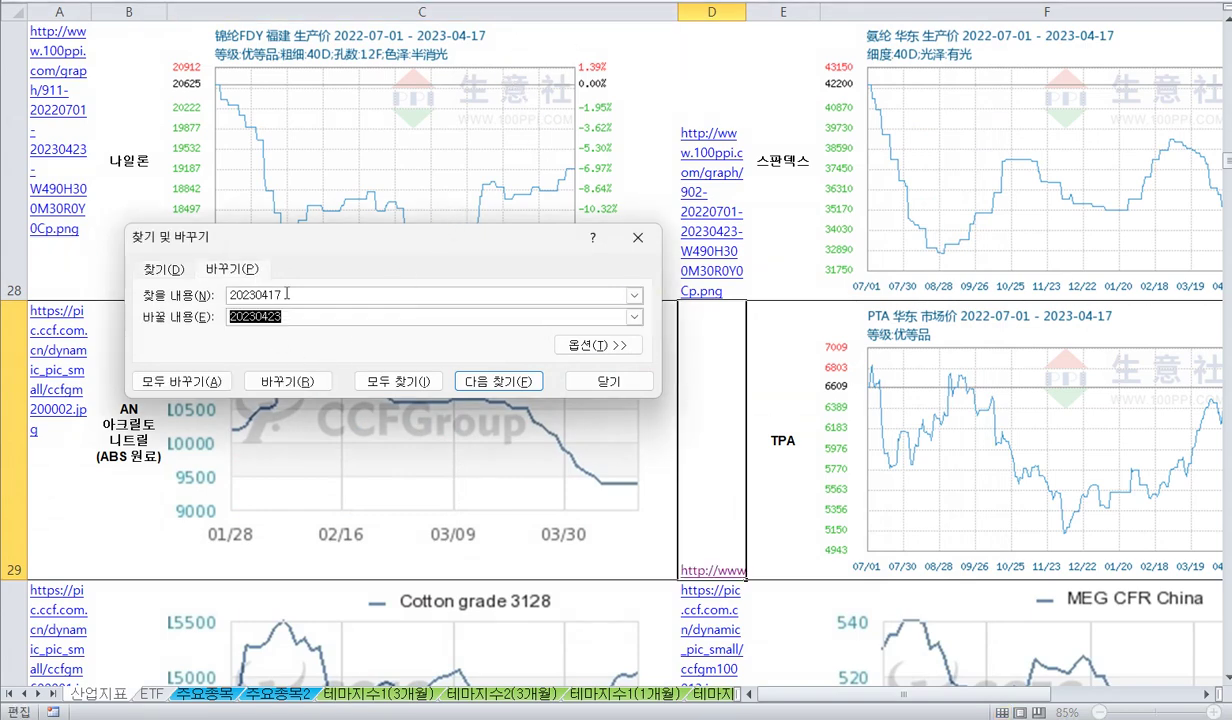
left_click(300, 296)
key("ctrl+v")
left_click(278, 315)
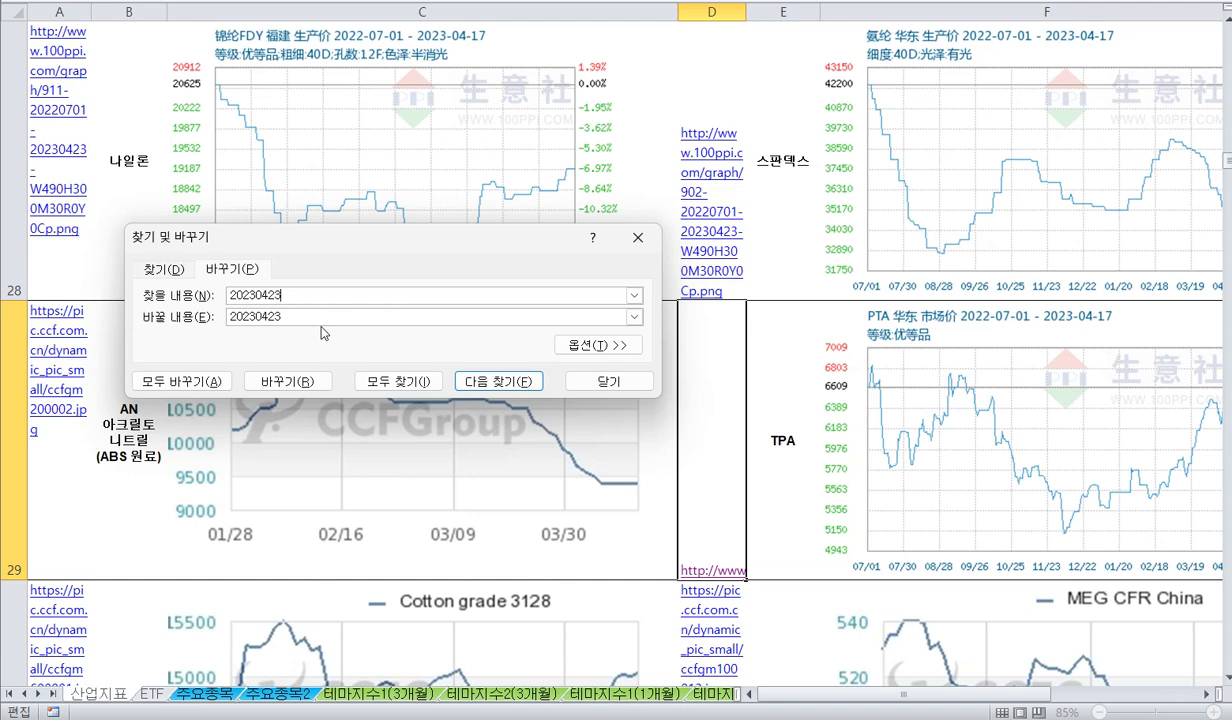
double_click(611, 312)
left_click(301, 314)
left_click(181, 381)
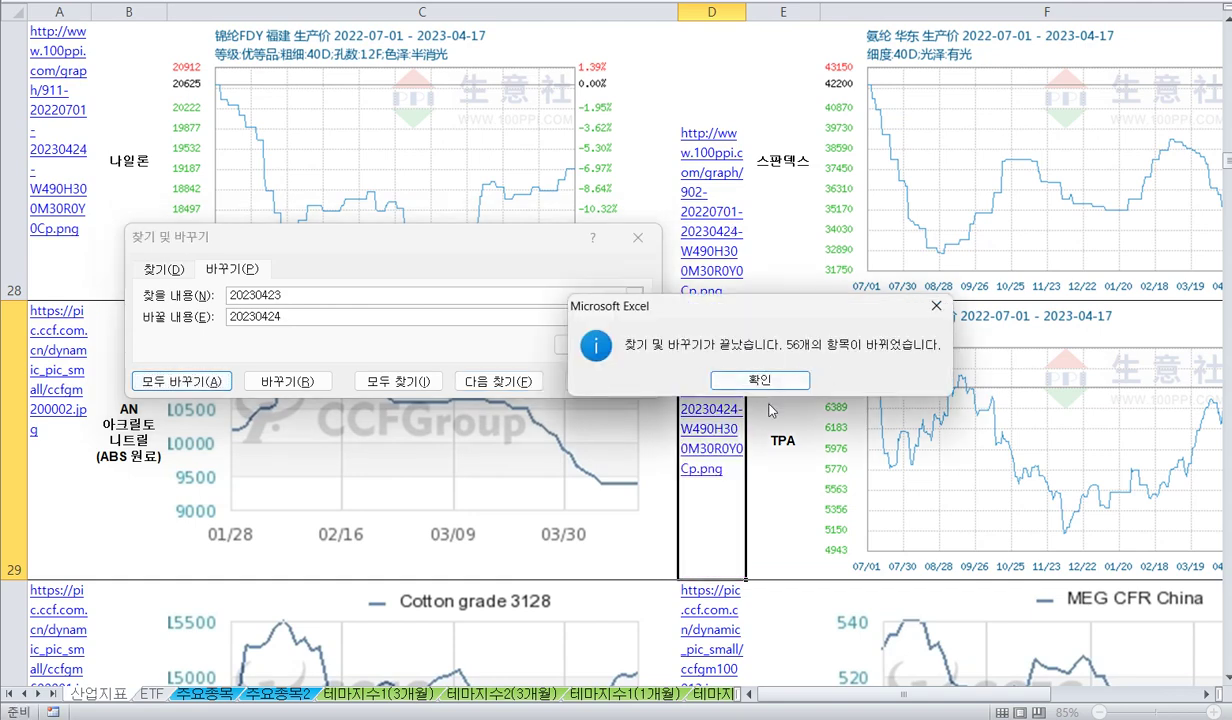
left_click(746, 380)
left_click(636, 238)
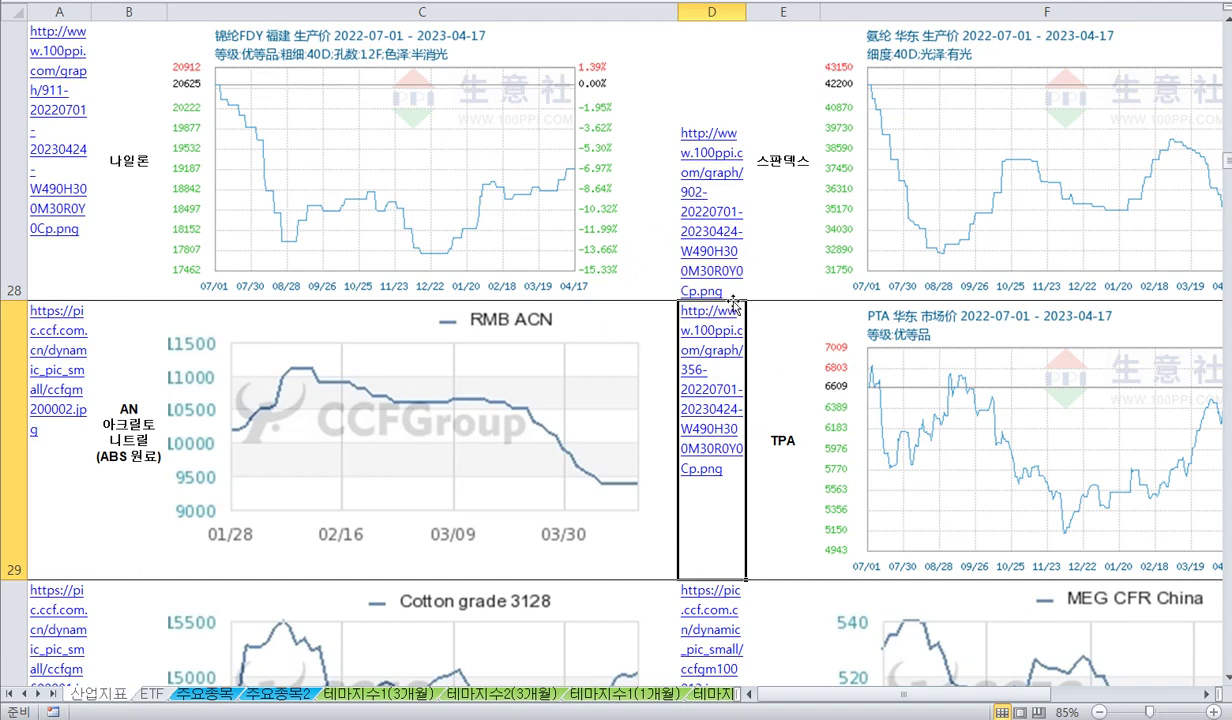
Step: Hide link columns D and A again on the 산업지표 sheet
left_click(700, 10)
right_click(700, 10)
left_click(770, 254)
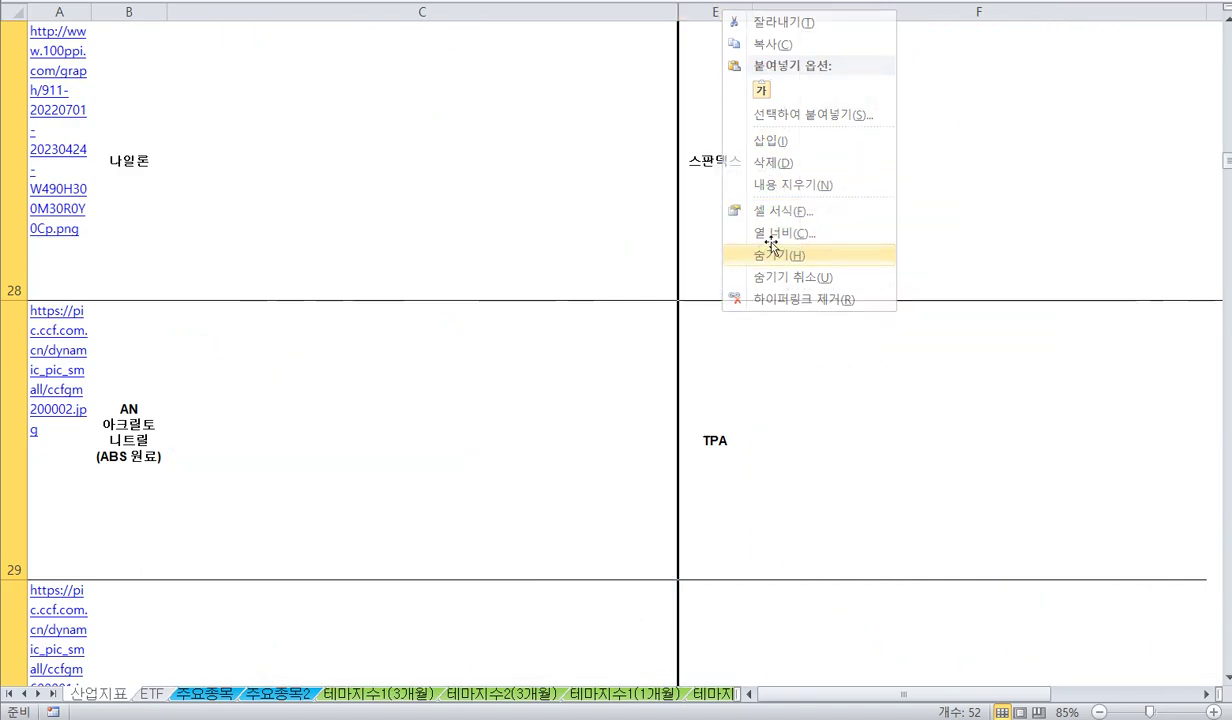
left_click(57, 10)
right_click(57, 10)
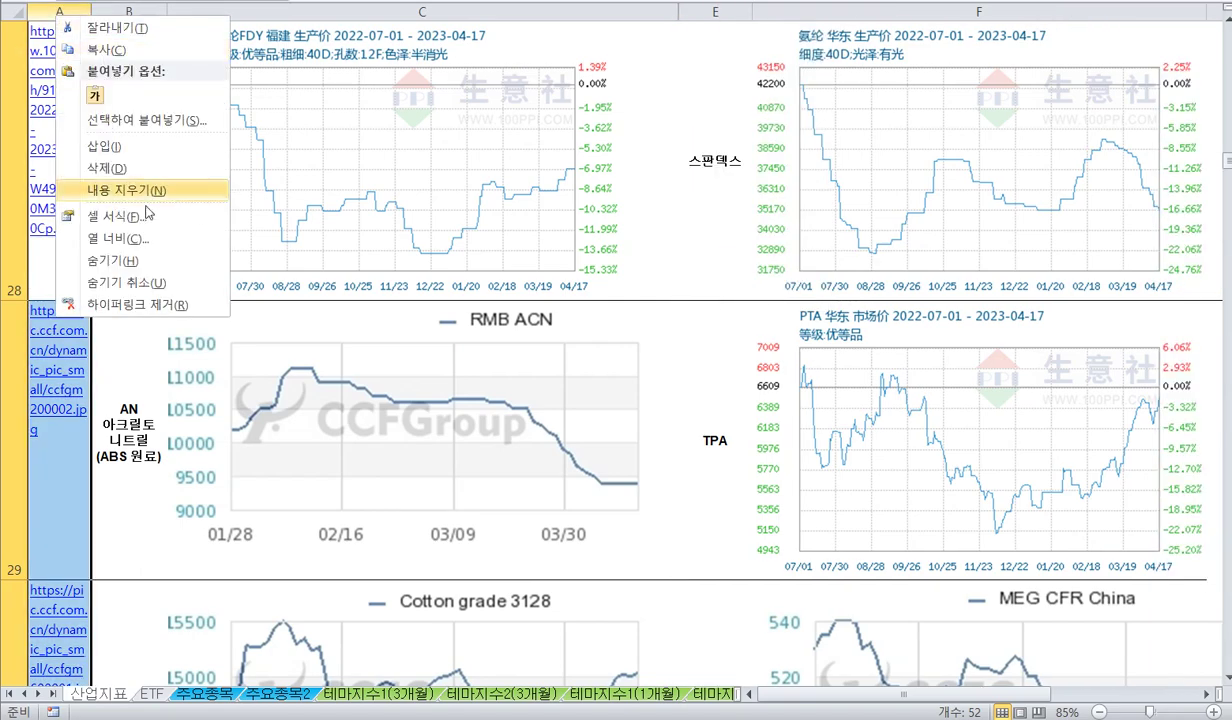
left_click(148, 262)
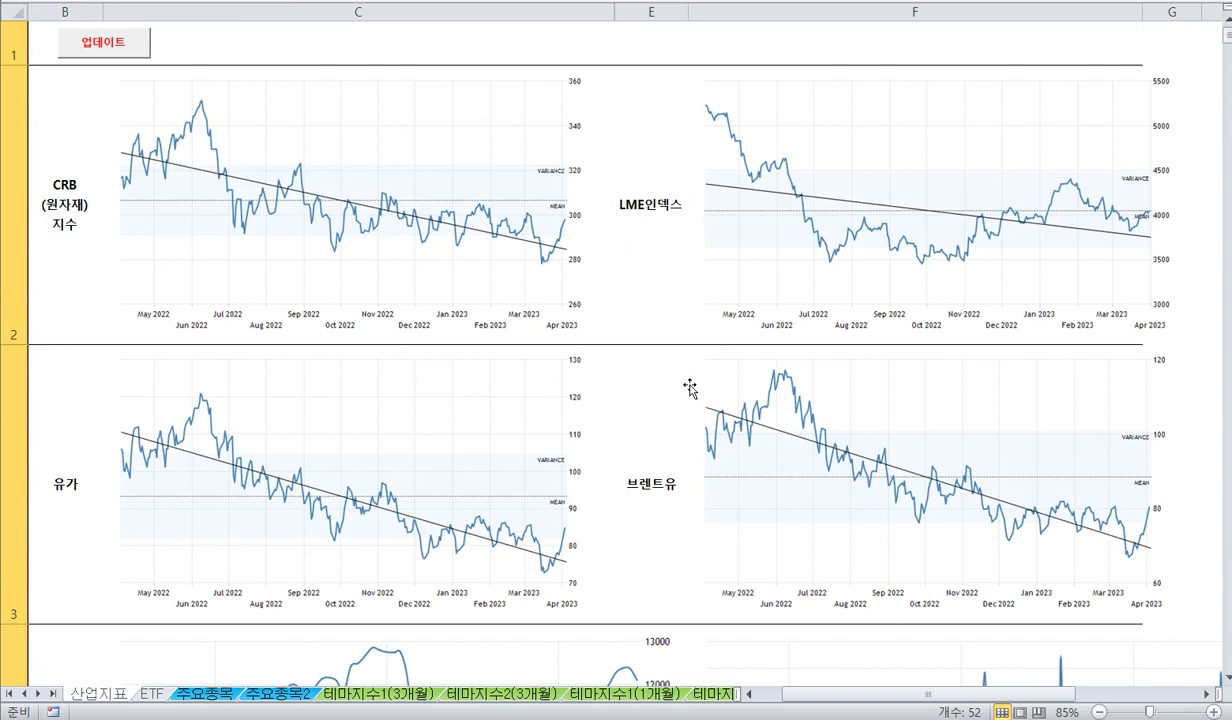
Step: Open the ETF sheet and examine its charts from the S&P 500 row down to the global healthcare row 59
left_click(152, 693)
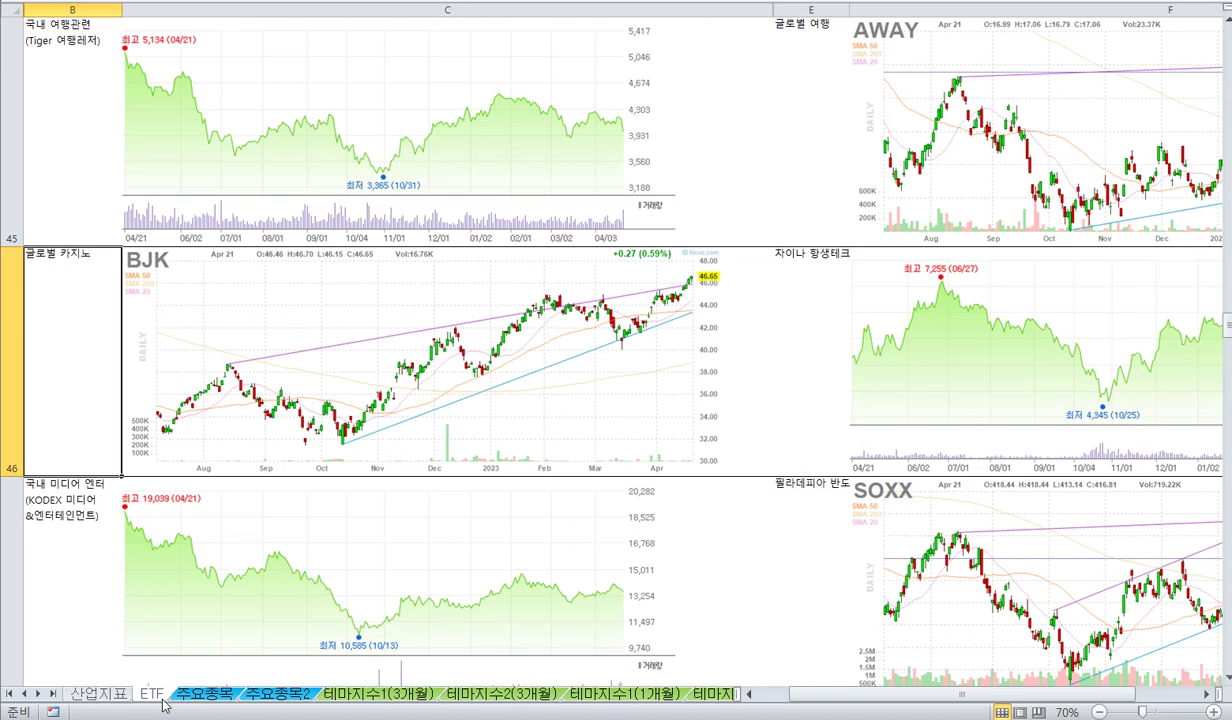
left_click(787, 274)
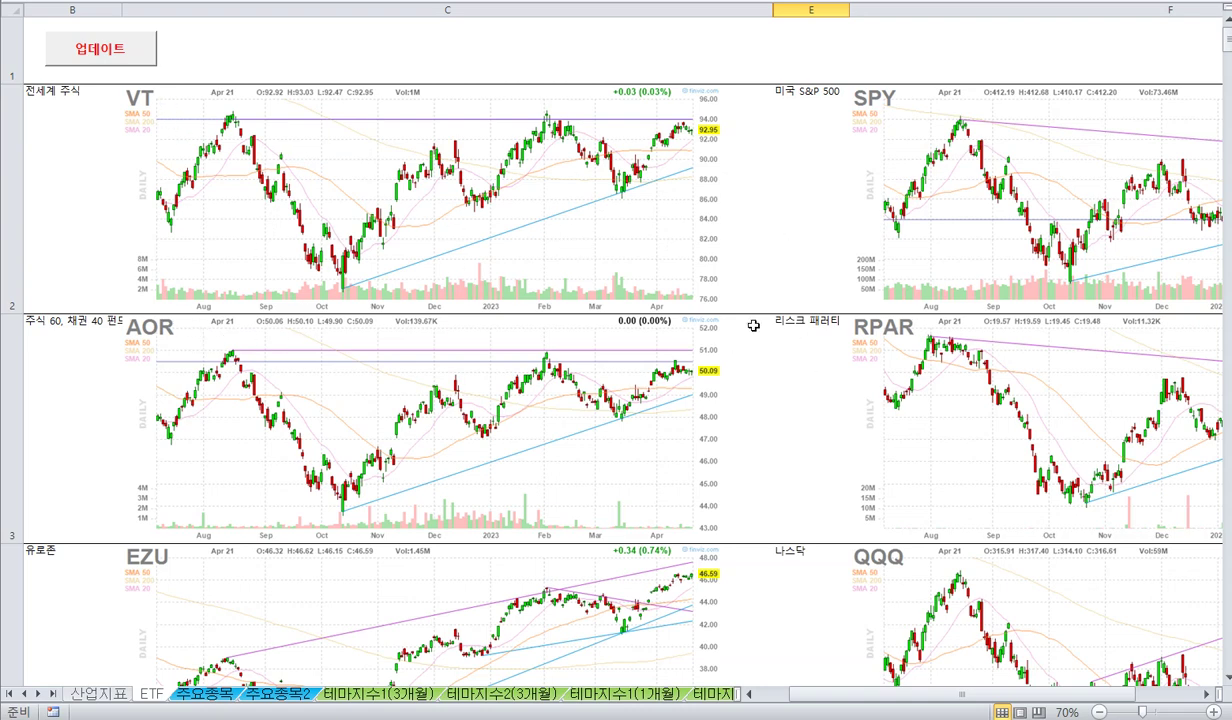
left_click(788, 229)
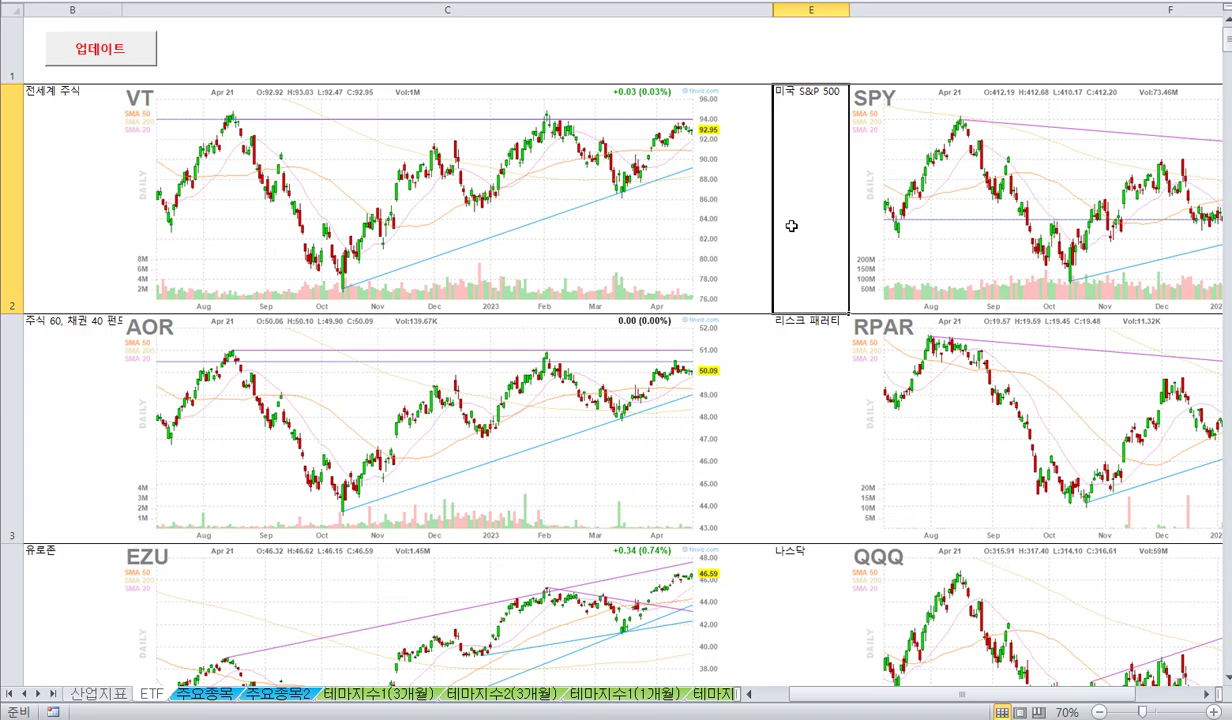
key("Down")
key("Down")
key("Down")
key("Down")
key("Down")
key("Down")
key("Down")
key("Down")
key("Down")
key("Down")
key("Down")
key("Down")
key("Down")
key("Down")
key("Down")
key("Down")
key("Down")
key("Down")
key("Down")
key("Down")
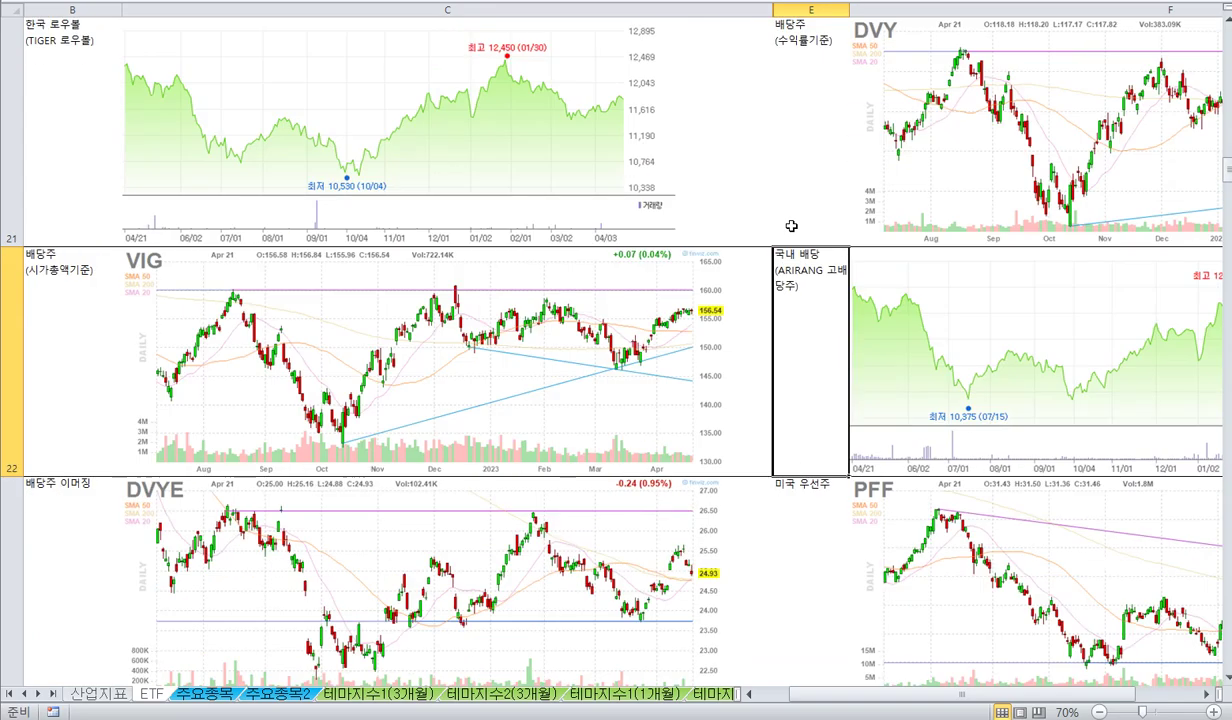
key("Down")
key("Down")
key("Down")
key("Down")
key("Down")
key("Down")
key("Down")
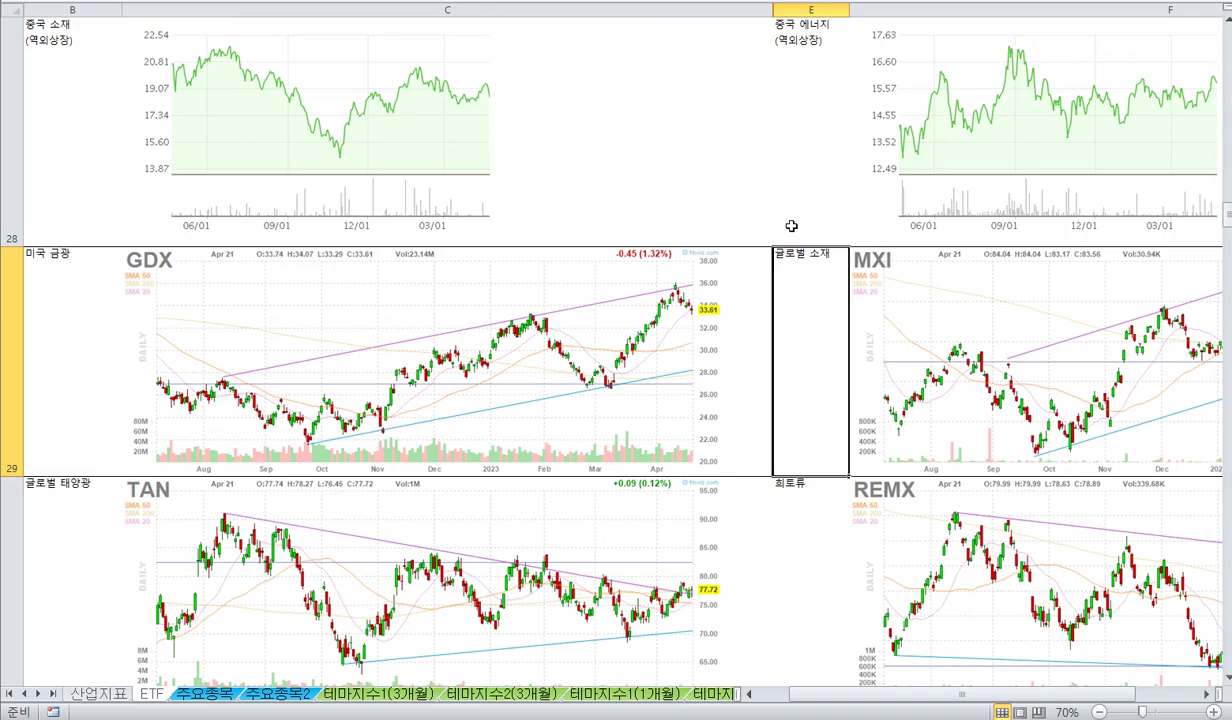
key("Down")
key("Down")
key("Down")
key("Down")
key("Down")
key("Down")
key("Down")
key("Down")
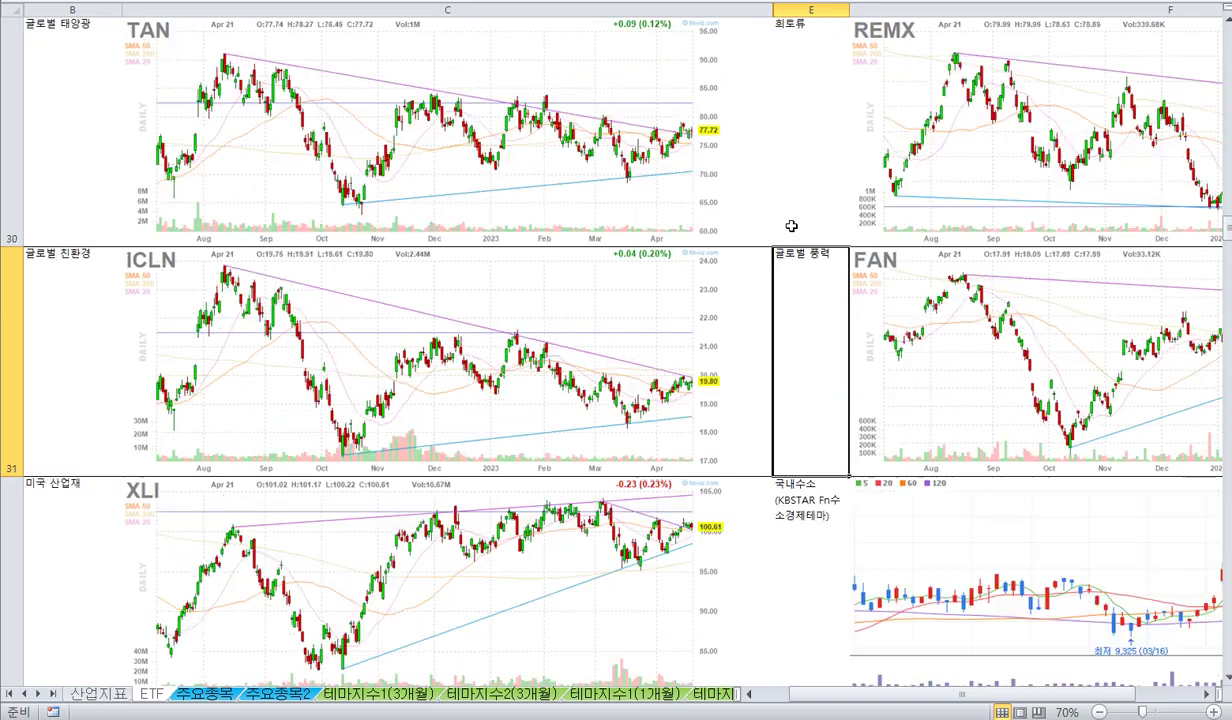
key("Down")
key("Down")
key("Down")
key("Down")
key("Down")
key("Down")
key("Down")
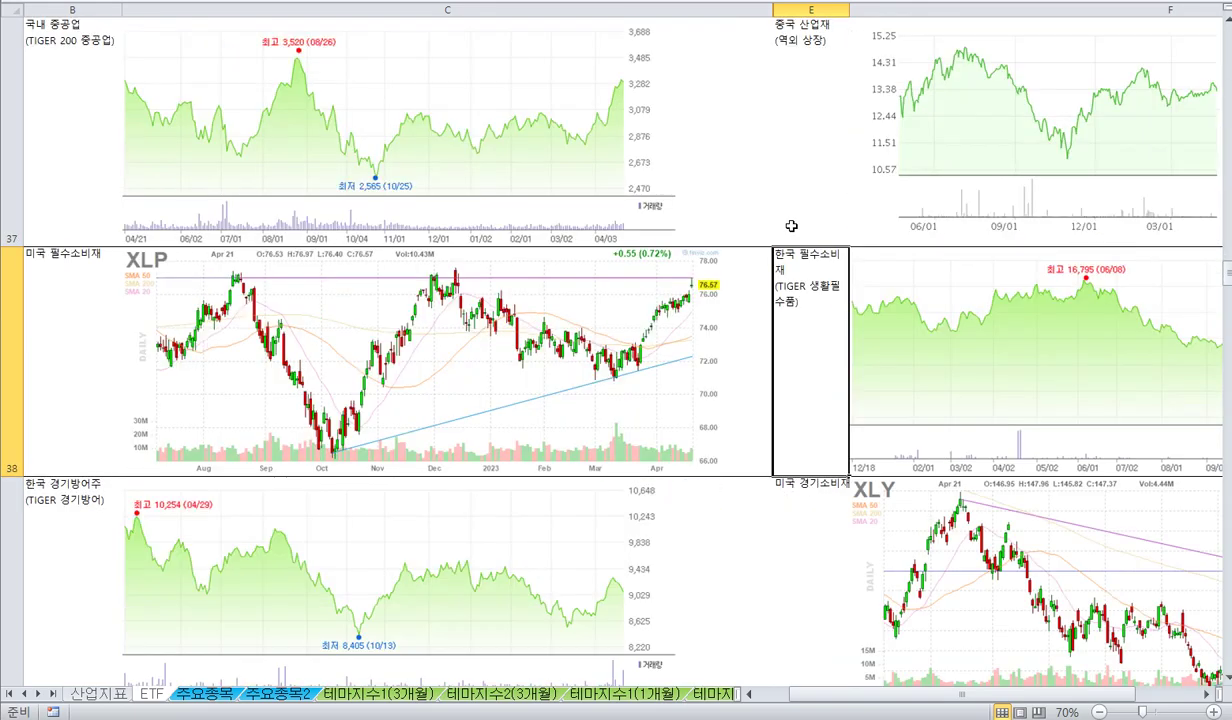
key("Down")
key("Down")
key("Down")
key("Down")
key("Down")
key("Down")
key("Down")
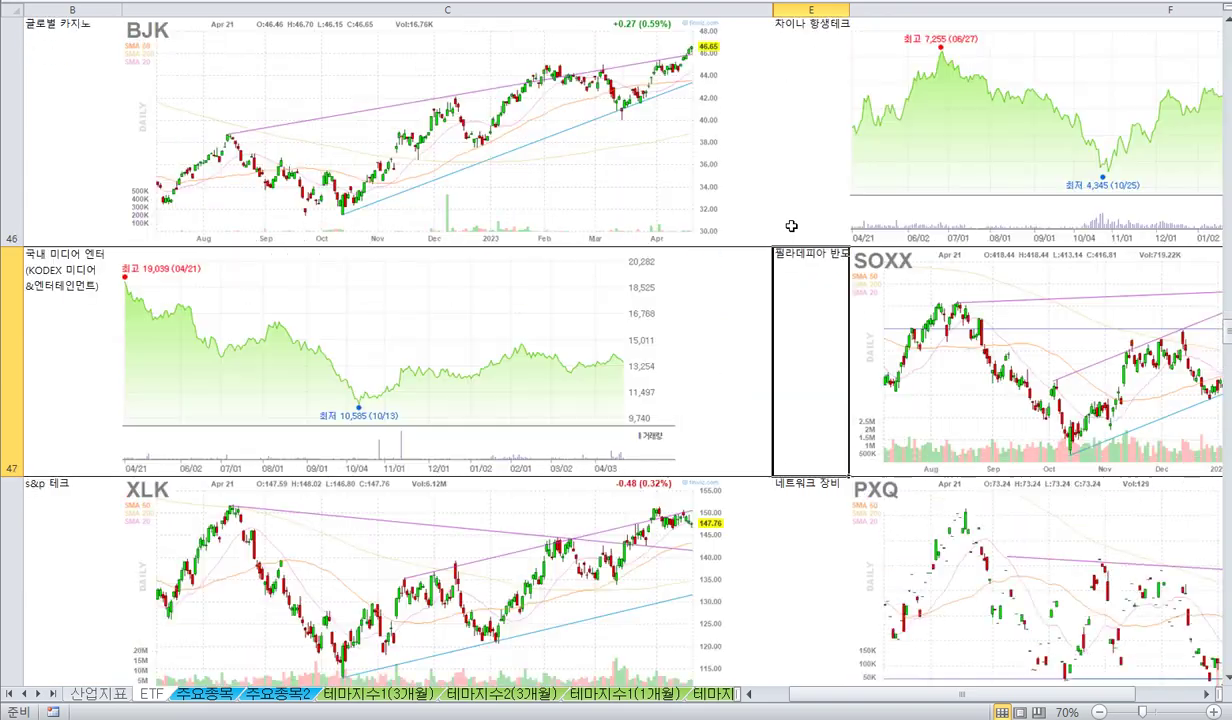
key("Down")
key("Down")
key("Down")
key("Down")
key("Down")
key("Down")
key("Down")
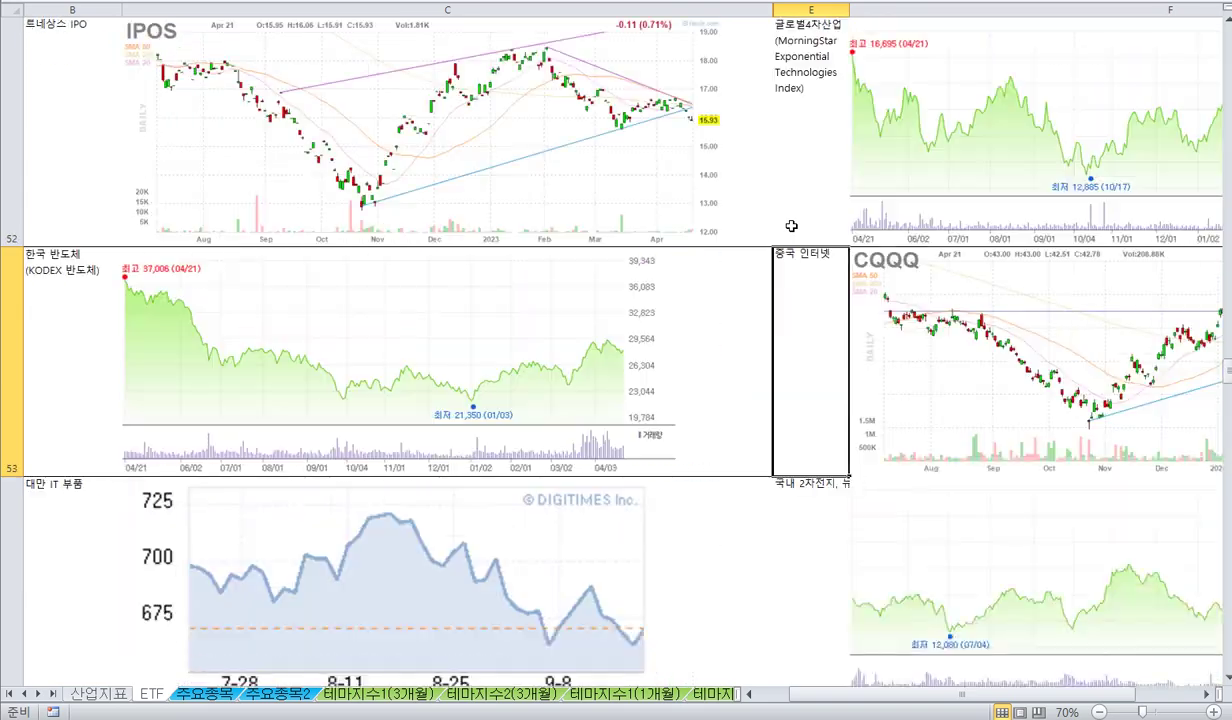
key("Down")
key("Down")
key("Down")
key("Down")
key("Down")
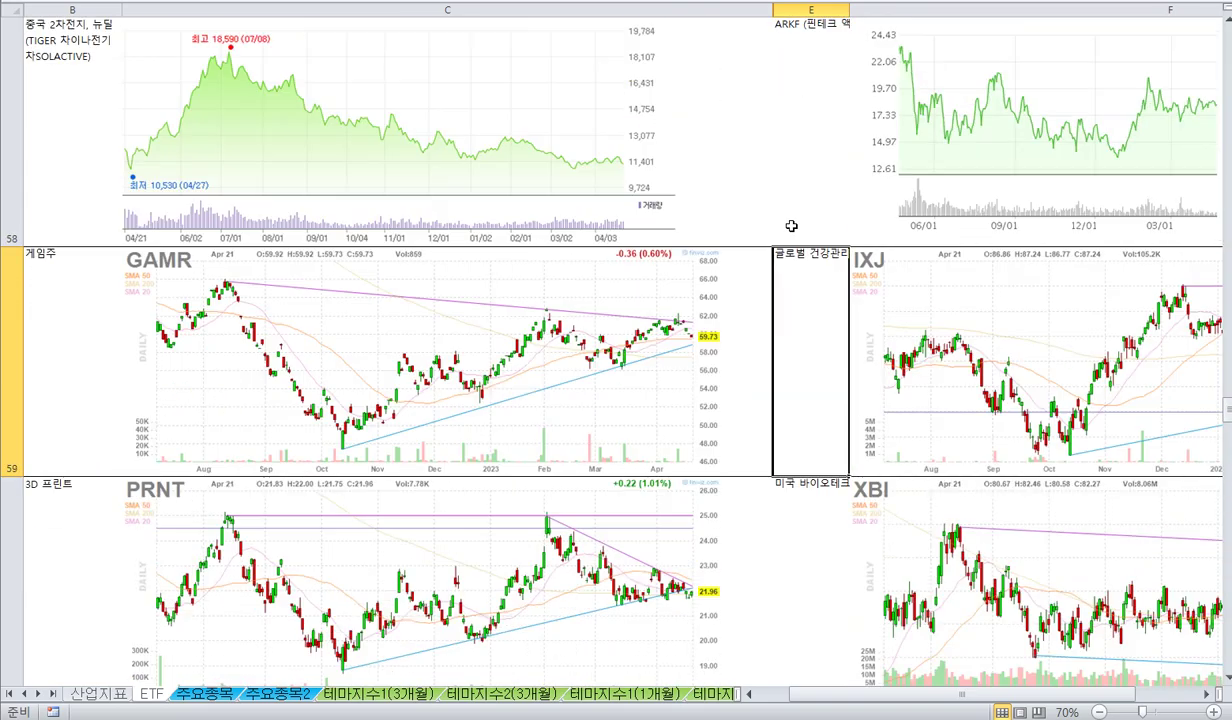
Step: Examine the healthcare, biotech, medical device, bank and insurance ETF charts in rows 62 to 64
key("Left")
key("Left")
key("Up")
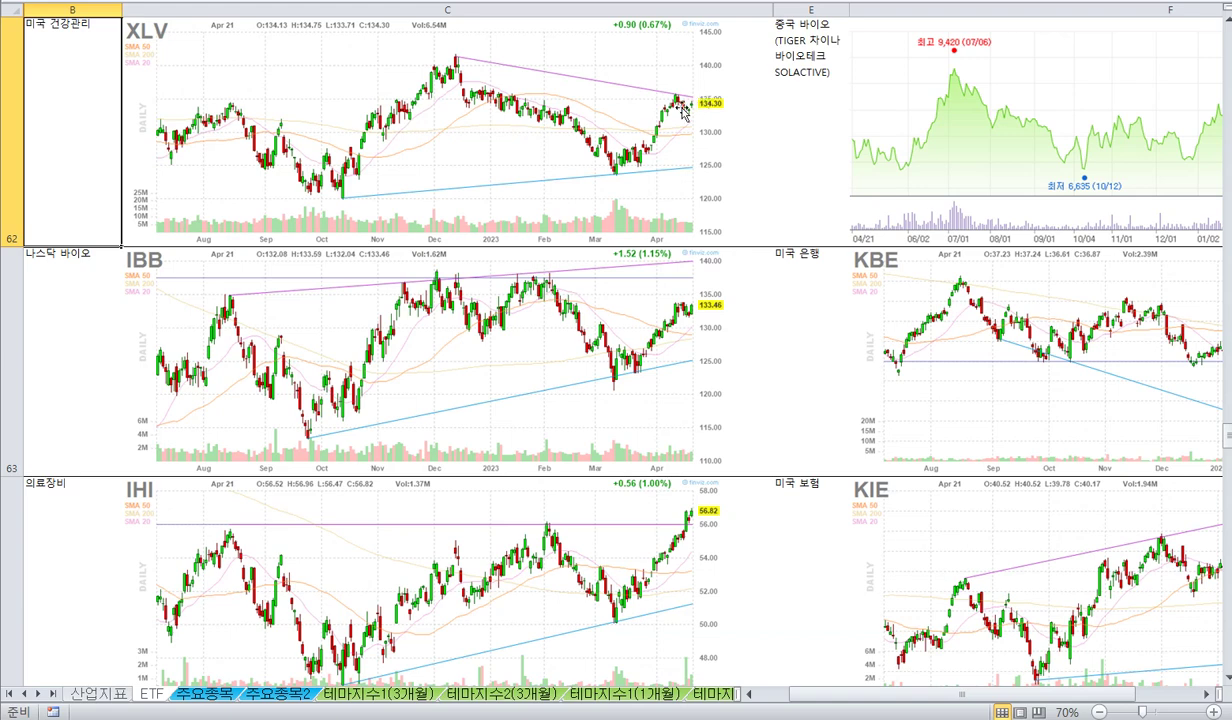
left_click(55, 527)
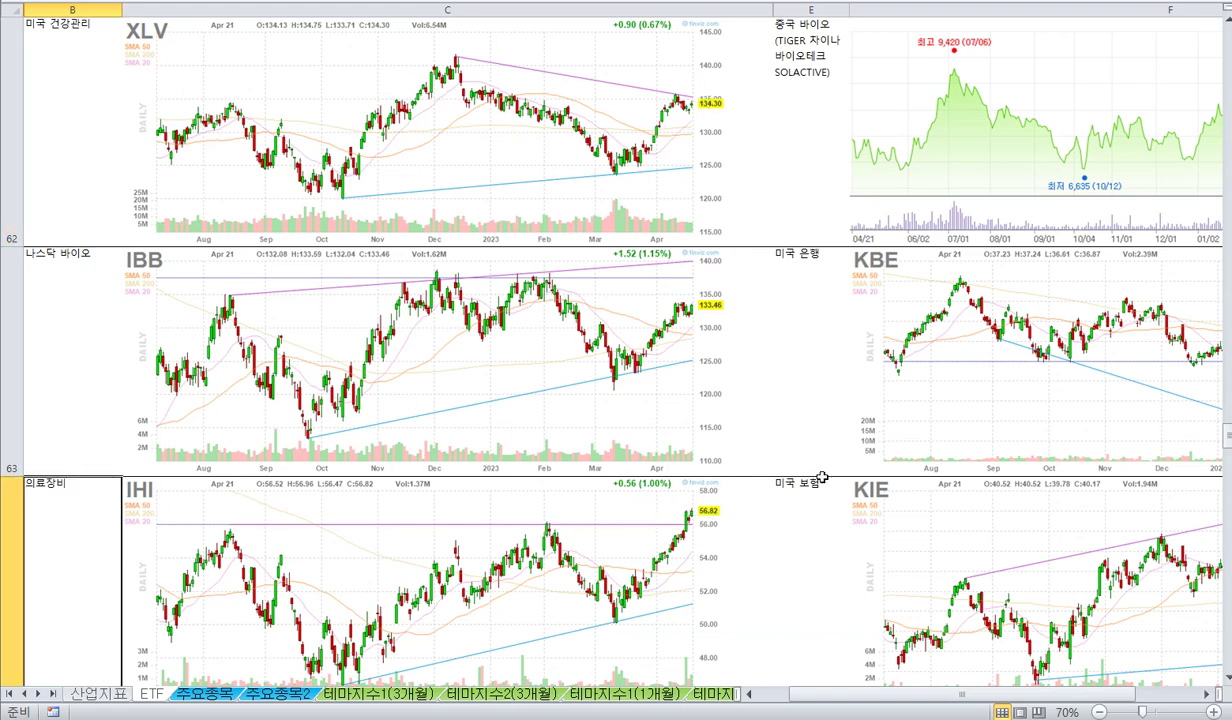
left_click(797, 406)
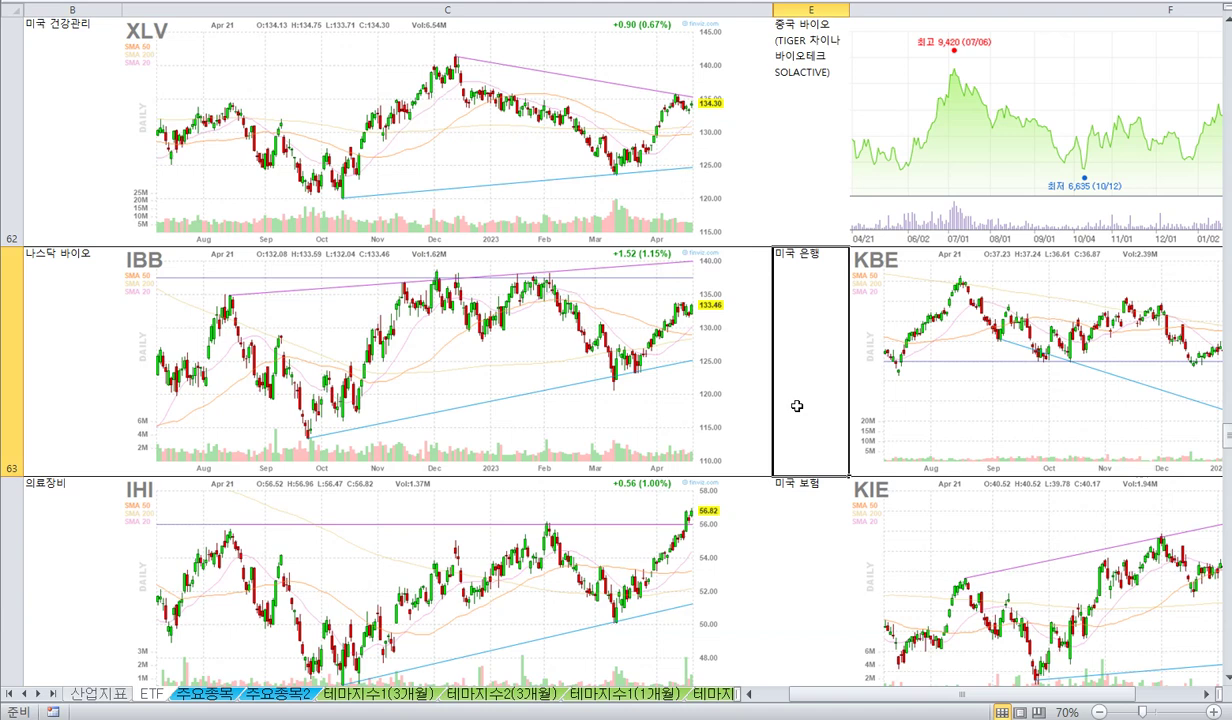
key("Down")
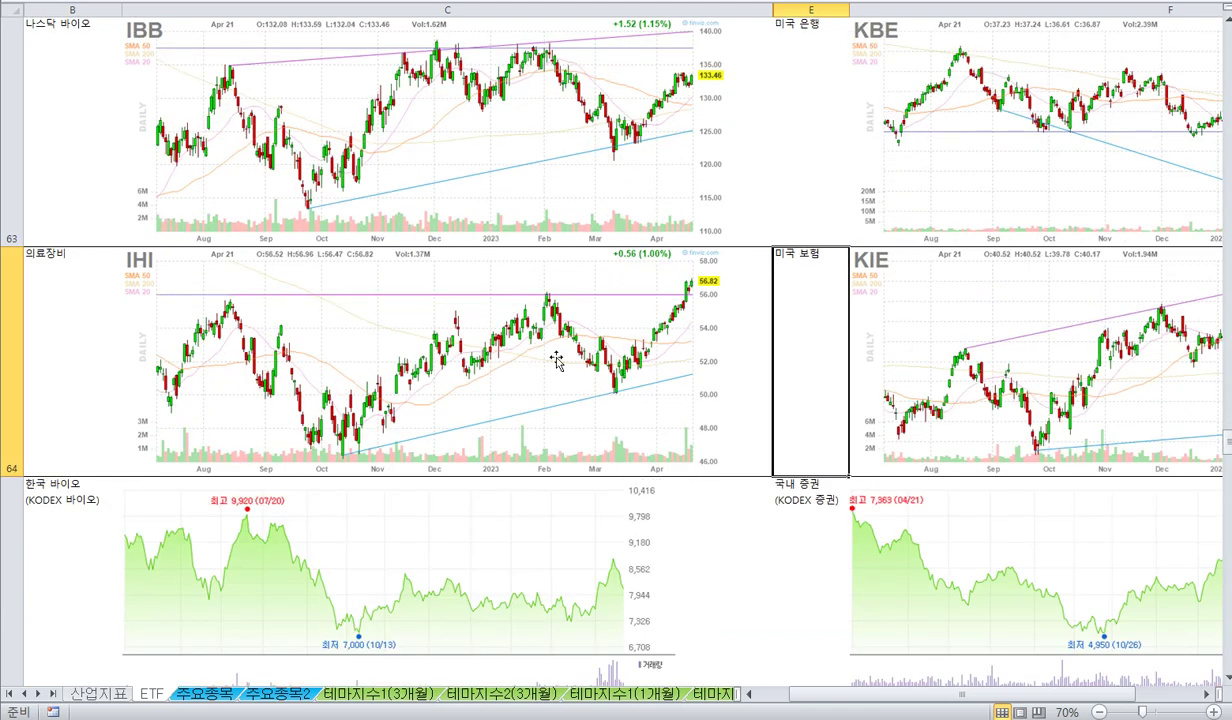
Step: Open the 주요종목 sheet and examine its stock charts from the Apple and Microsoft row down to row 22
left_click(216, 697)
left_click(33, 141)
key("Right")
key("Right")
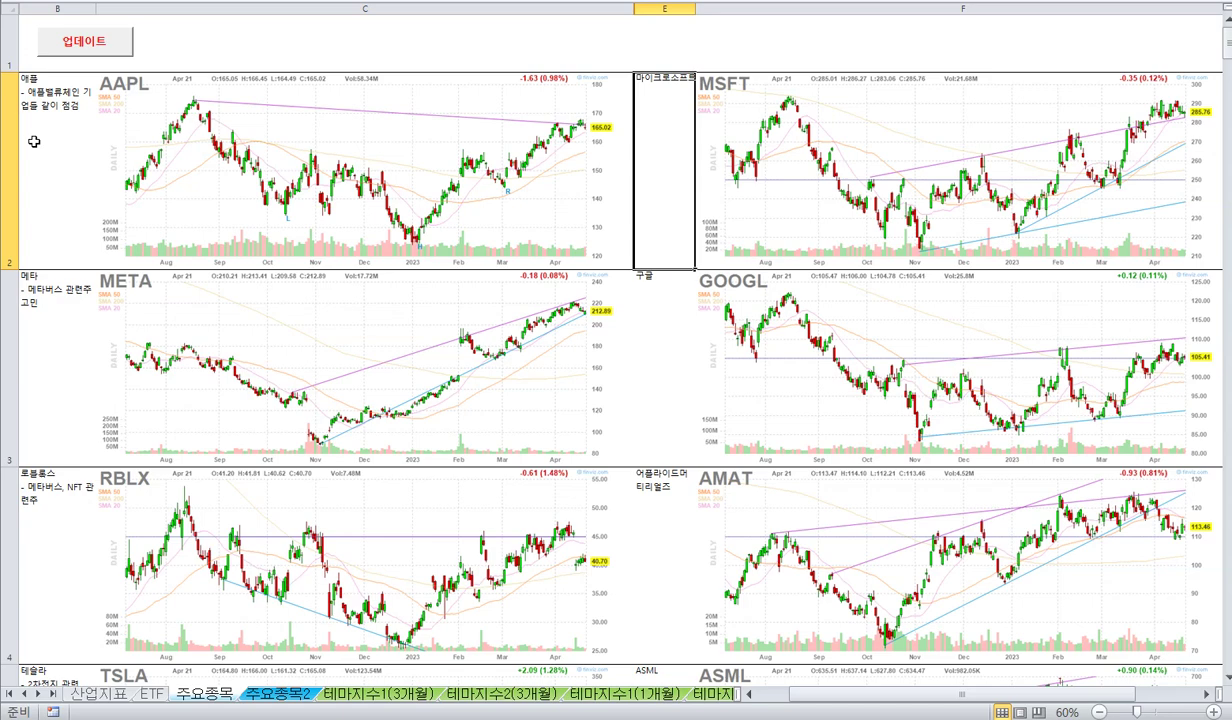
key("Down")
key("Down")
key("Down")
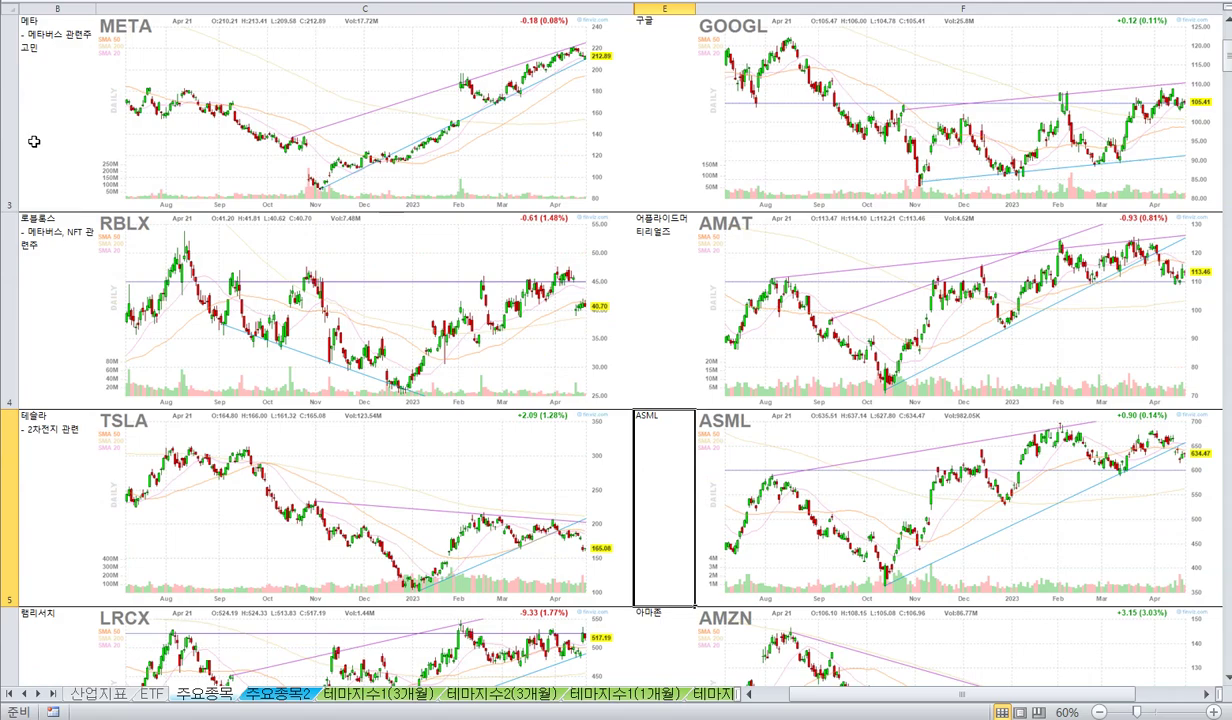
key("Down")
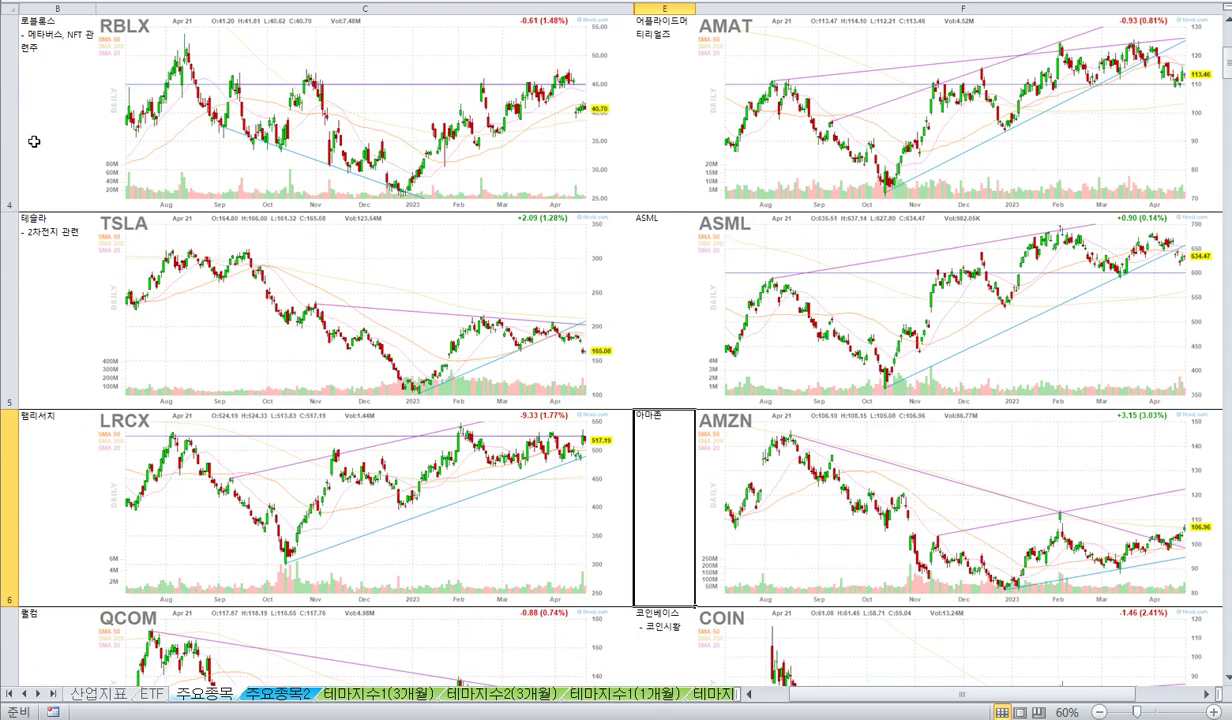
key("Down")
key("Down")
key("Down")
key("Down")
key("Down")
key("Down")
key("Down")
key("Down")
key("Down")
key("Down")
key("Down")
key("Down")
key("Down")
key("Down")
key("Down")
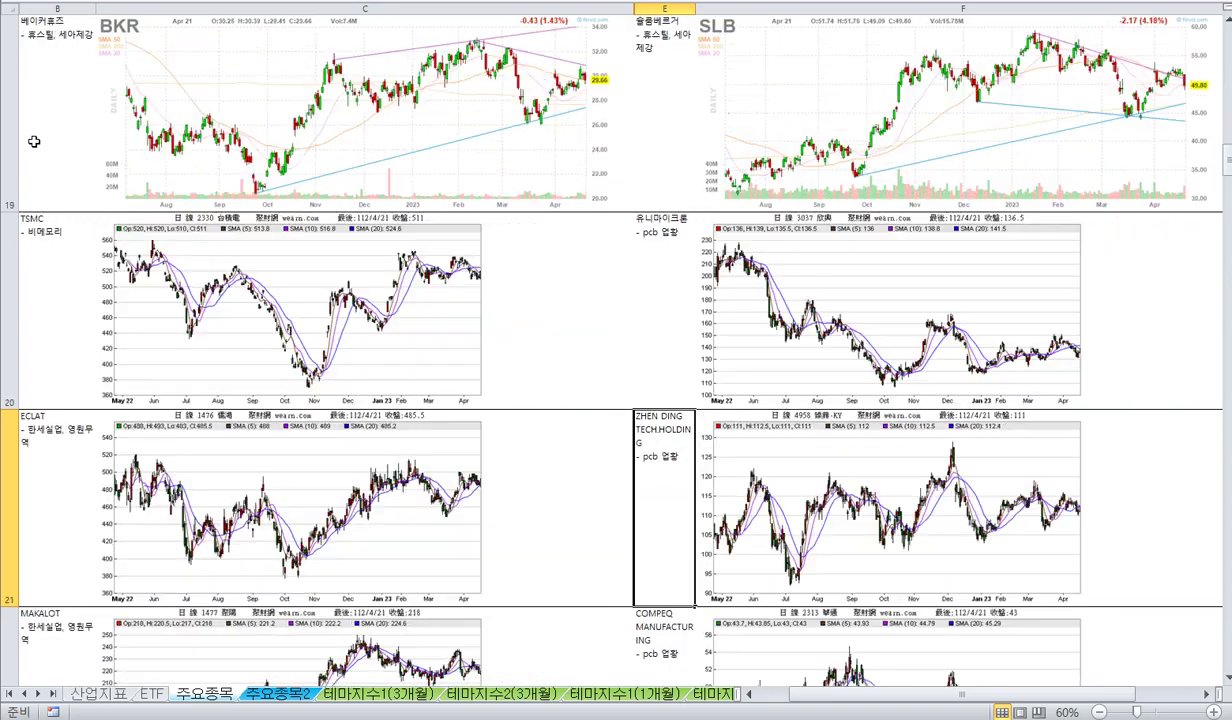
key("Down")
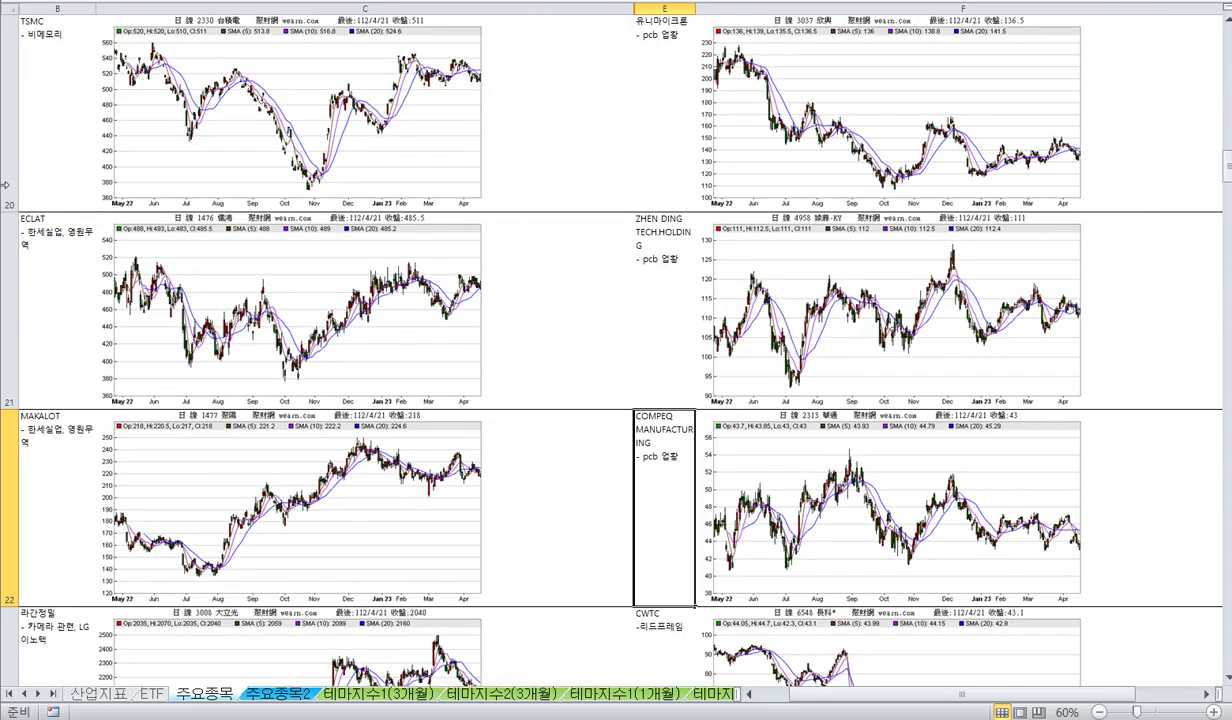
Step: Open the 주요종목2 sheet and review its company lists and Google Finance links by industry, ending at the 양극재관련 group
left_click(275, 692)
left_click(200, 429)
scroll(173, 399, "up", 3)
left_click(165, 357)
left_click(150, 430)
left_click(152, 518)
left_click(148, 540)
scroll(130, 405, "up", 9)
left_click(131, 380)
left_click(136, 309)
left_click(138, 266)
scroll(145, 280, "up", 6)
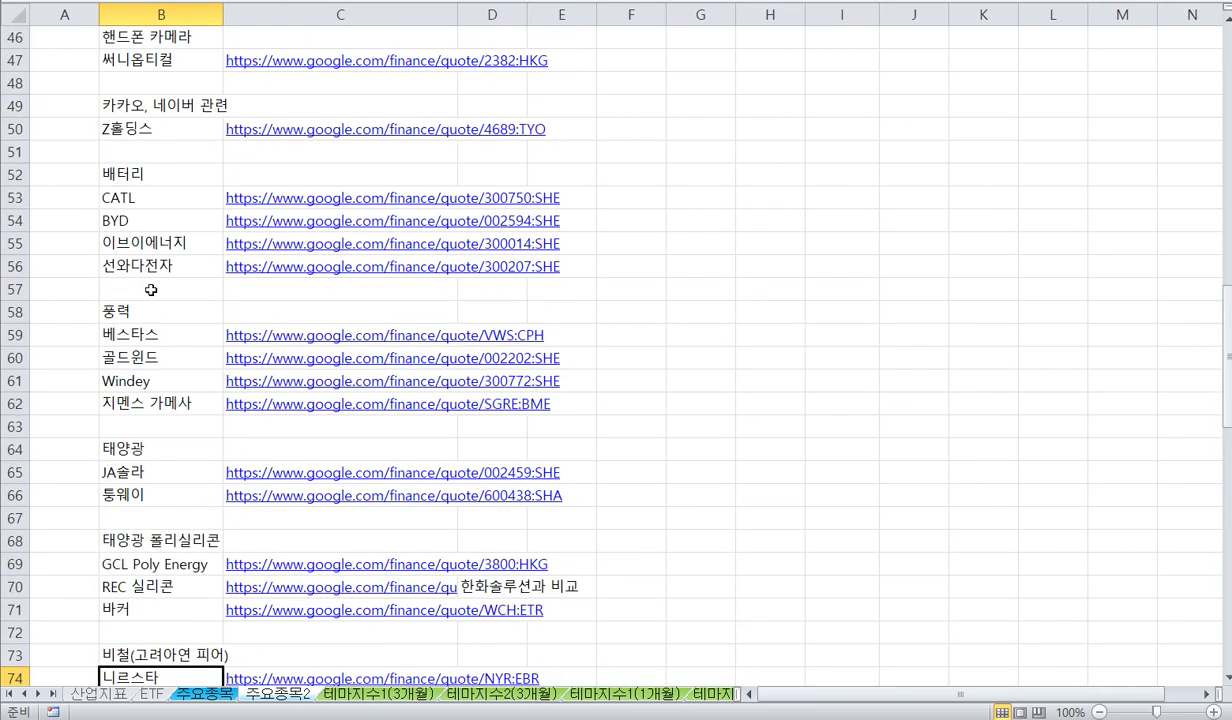
scroll(151, 289, "up", 15)
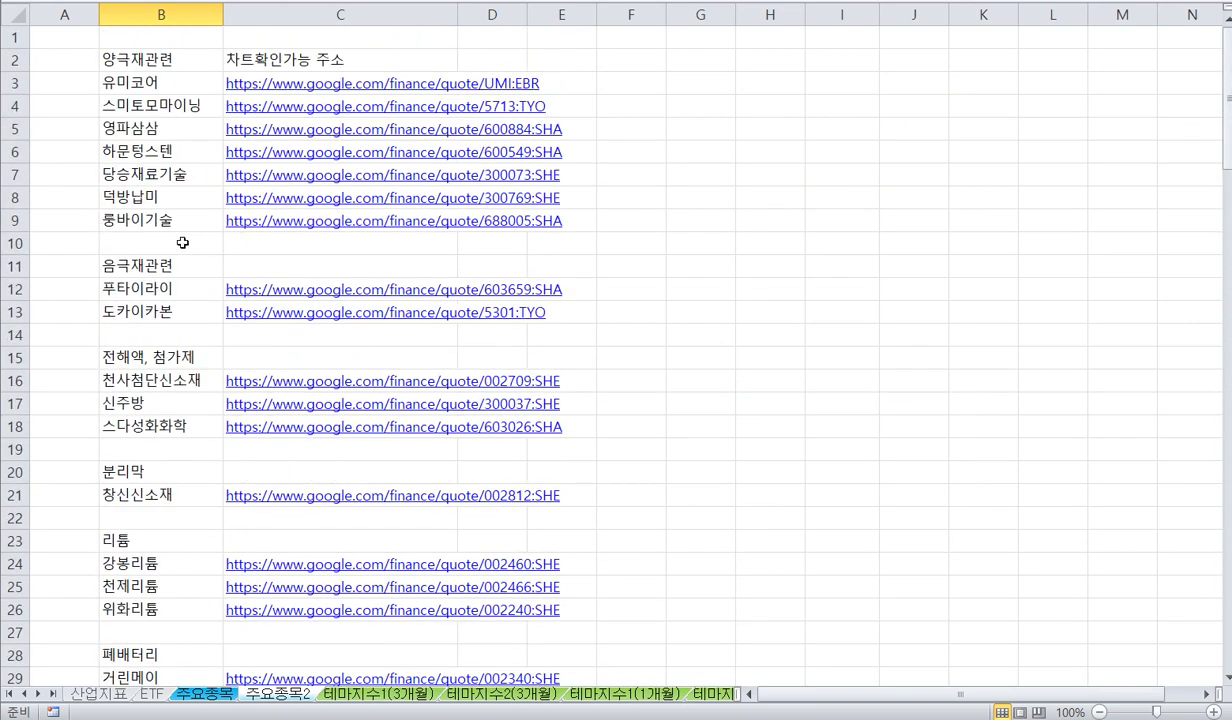
Step: Review the rest of the 주요종목2 company and link lists, from the battery material groups down to the 디와이파워 group
scroll(160, 341, "down", 20)
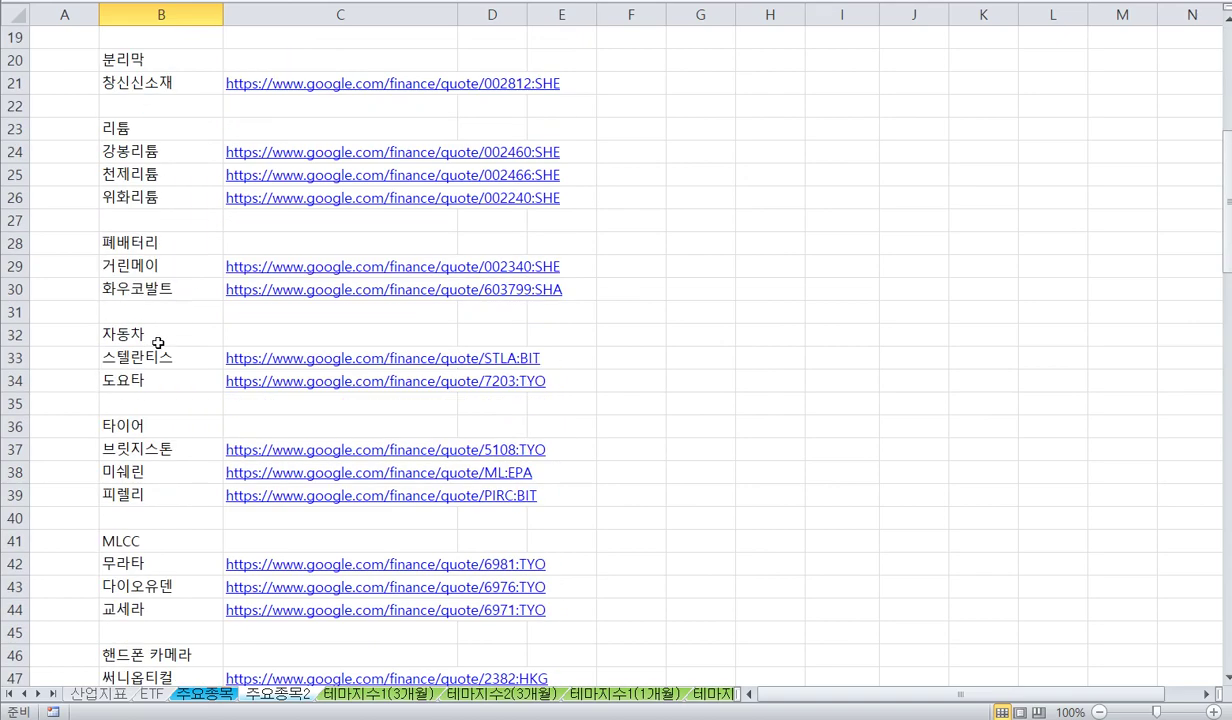
scroll(157, 344, "down", 12)
left_click(385, 605)
left_click(403, 521)
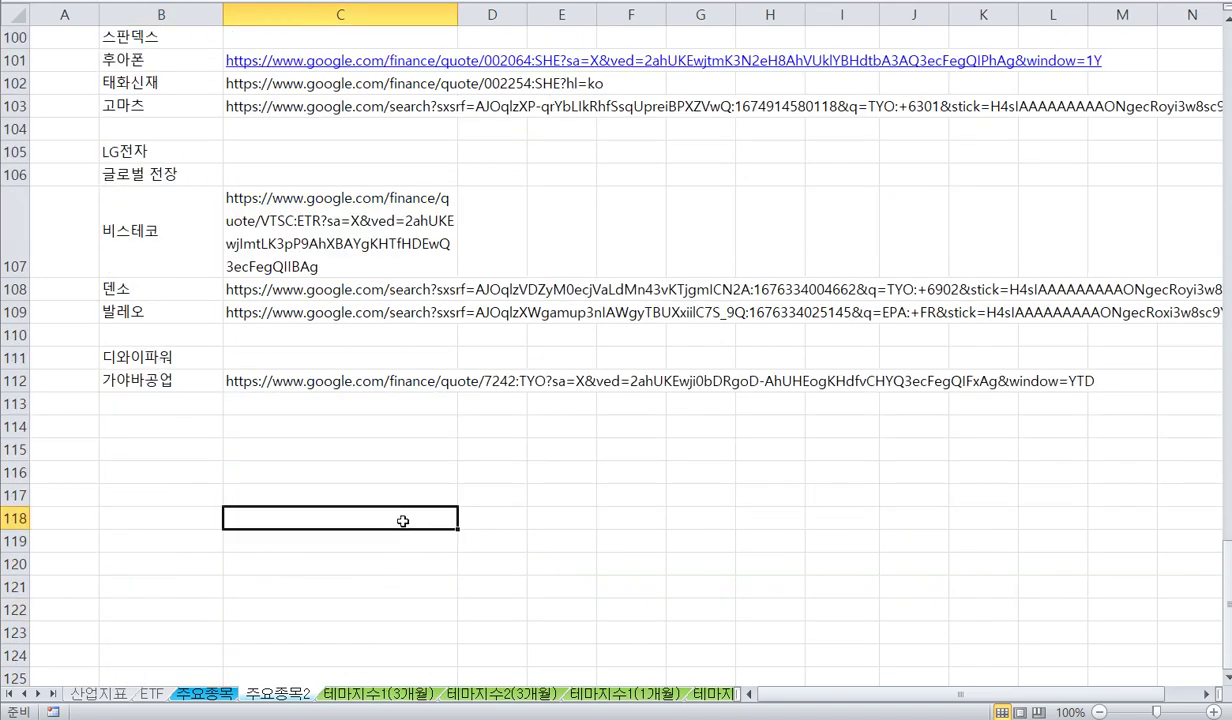
Step: Open the 테마지수1(3개월) sheet and examine its three-month theme charts from row 2 down to the 음식료 - 라면 row
left_click(380, 693)
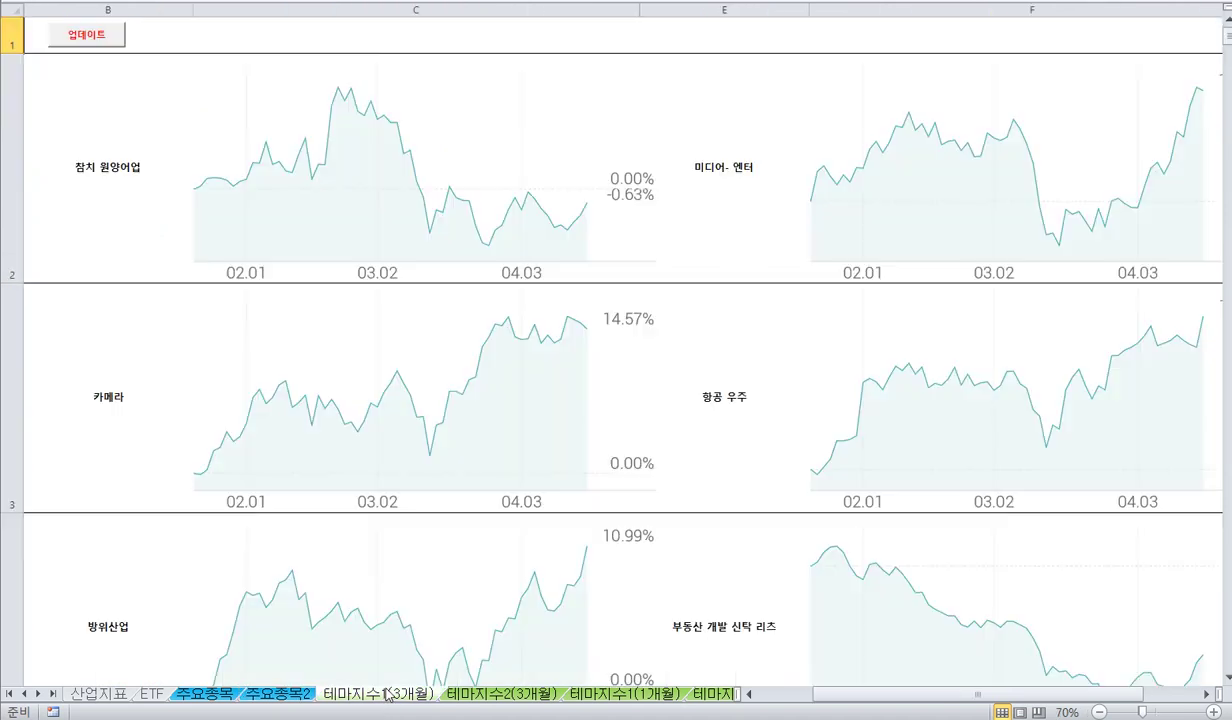
left_click(107, 177)
left_click(711, 210)
left_click(677, 383)
scroll(712, 490, "down", 3)
left_click(725, 470)
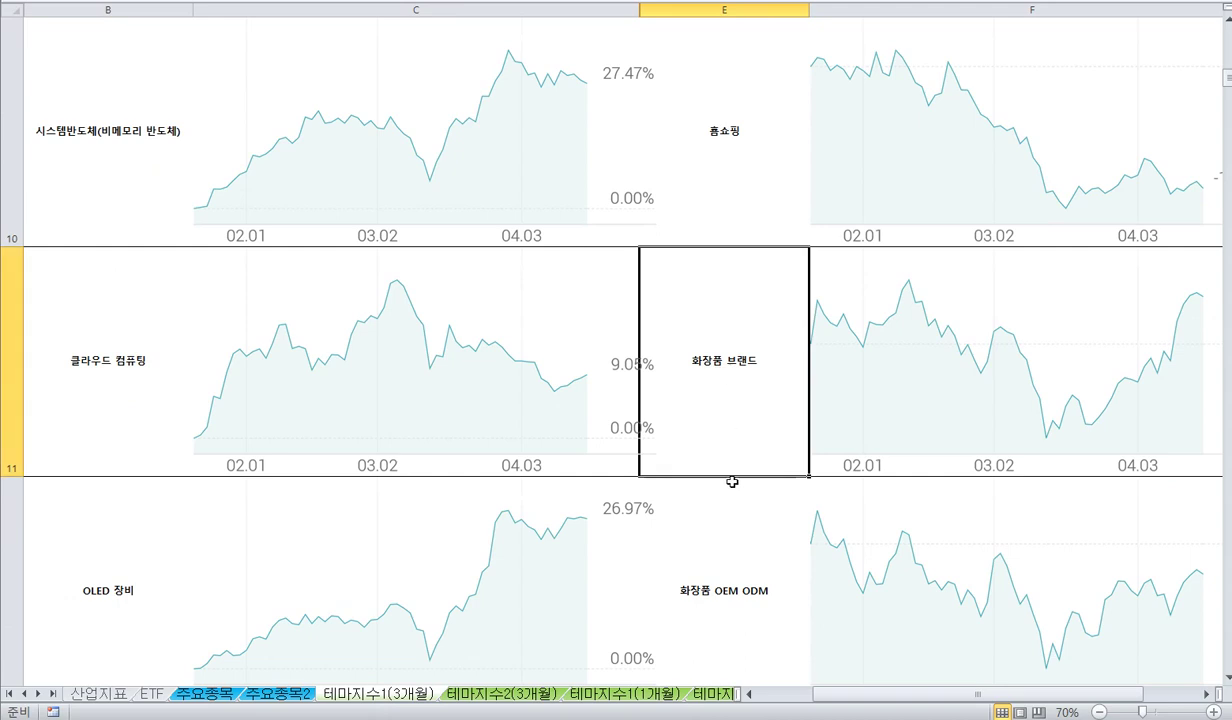
left_click(731, 502)
scroll(731, 502, "down", 3)
left_click(727, 462)
left_click(715, 534)
left_click(136, 509)
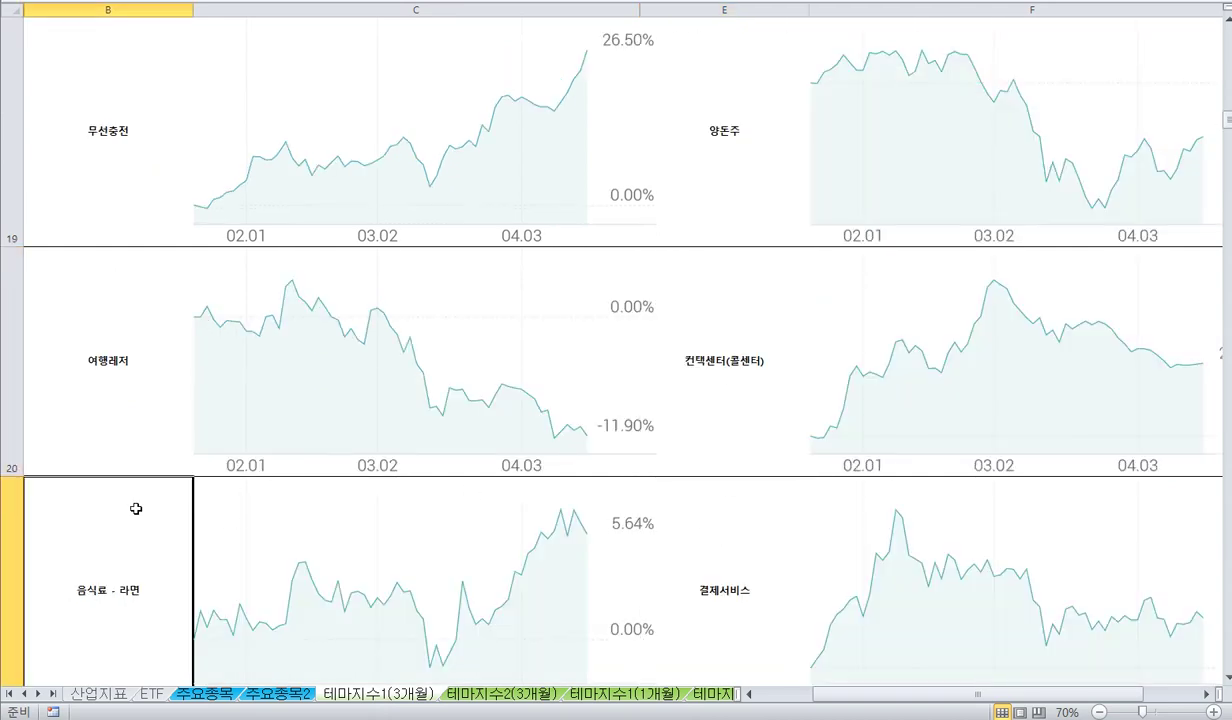
Step: View the theme charts in the 테마지수2(3개월), 테마지수1(1개월) and 테마지수2(1개월) sheets
left_click(535, 700)
left_click(383, 693)
left_click(498, 695)
left_click(755, 163)
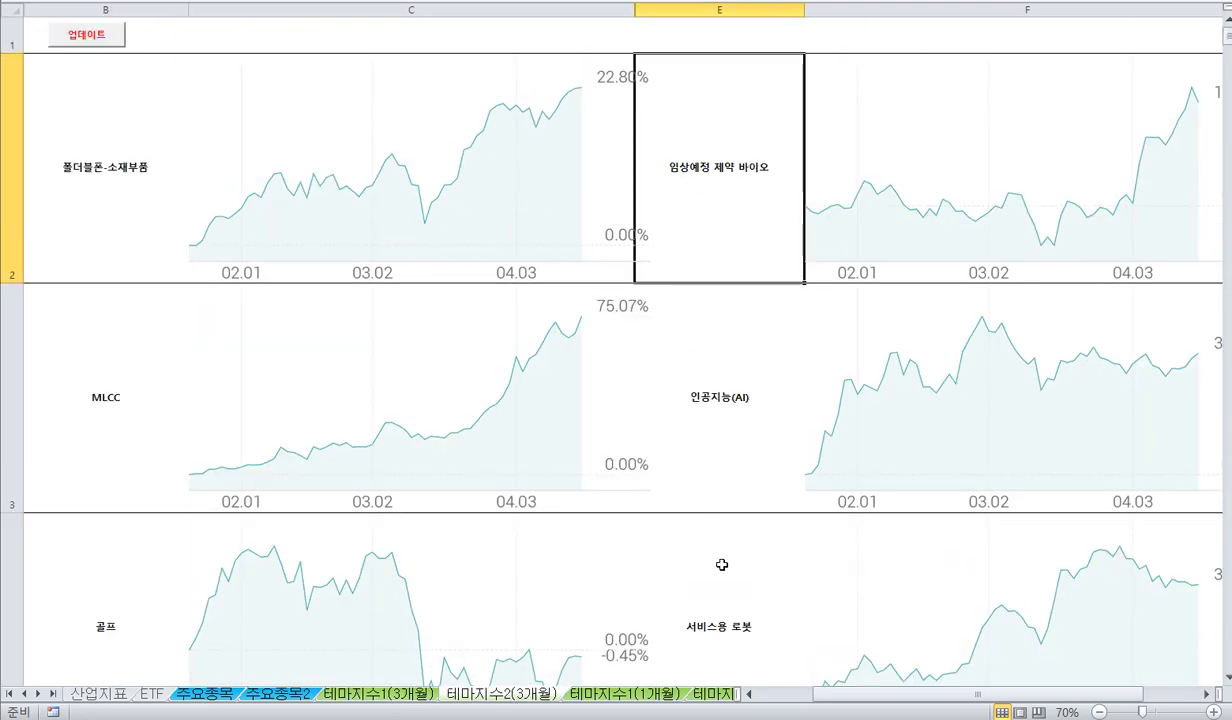
left_click(635, 694)
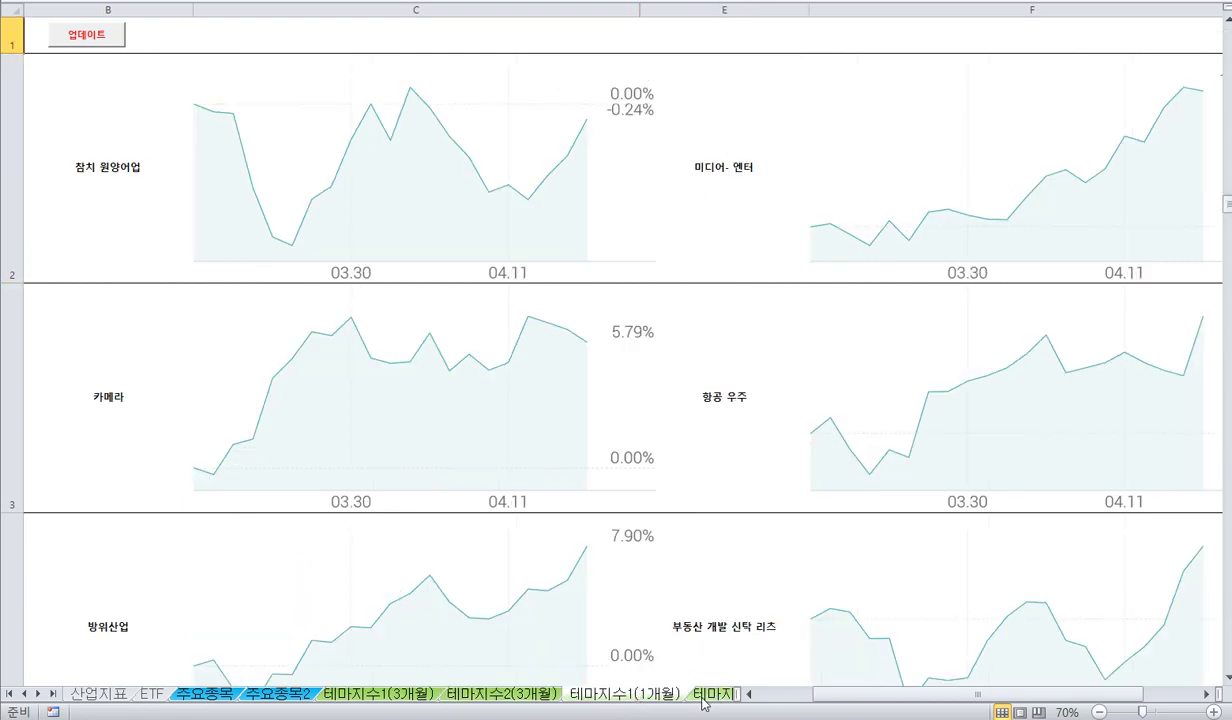
left_click(713, 694)
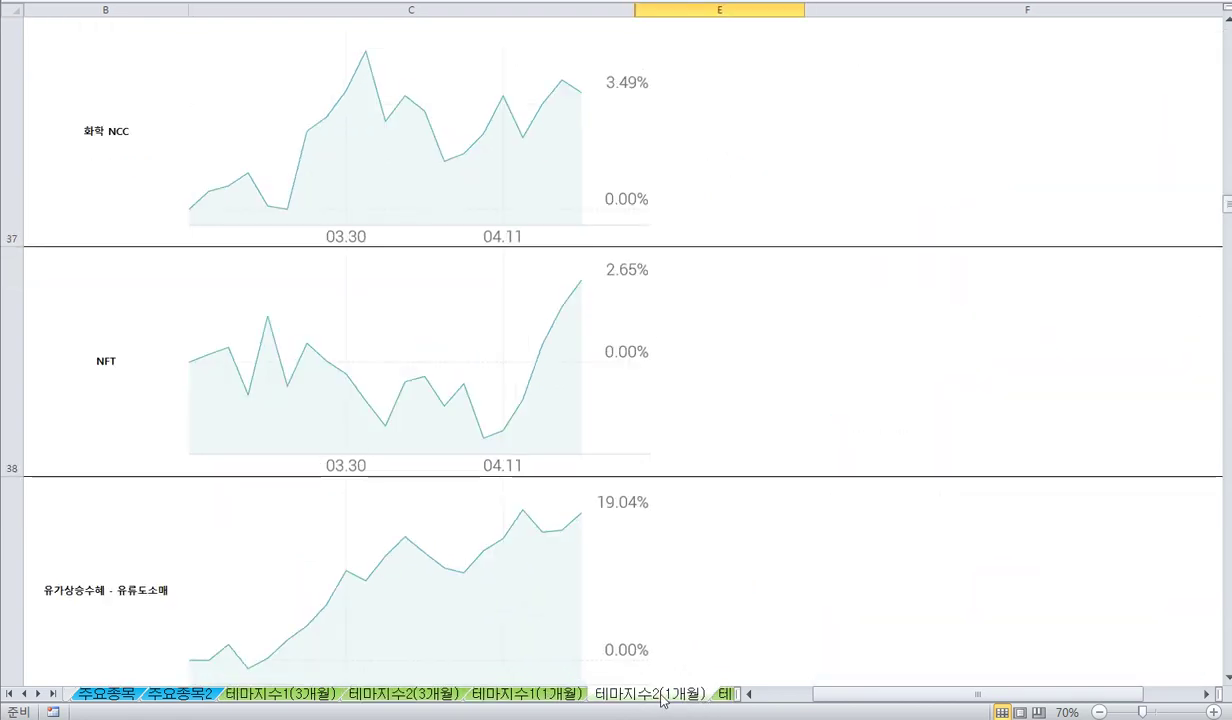
Step: Open the 테마db sheet and review its theme names and the description links beside them
left_click(723, 694)
left_click(331, 243)
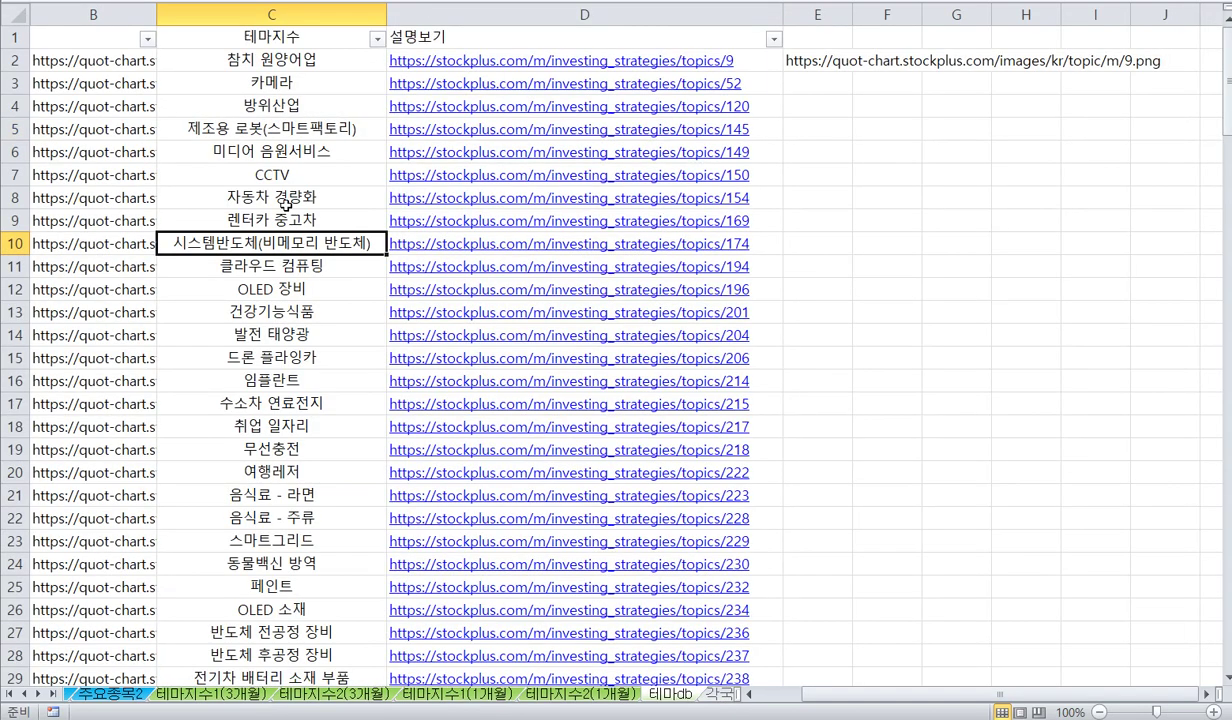
left_click(276, 108)
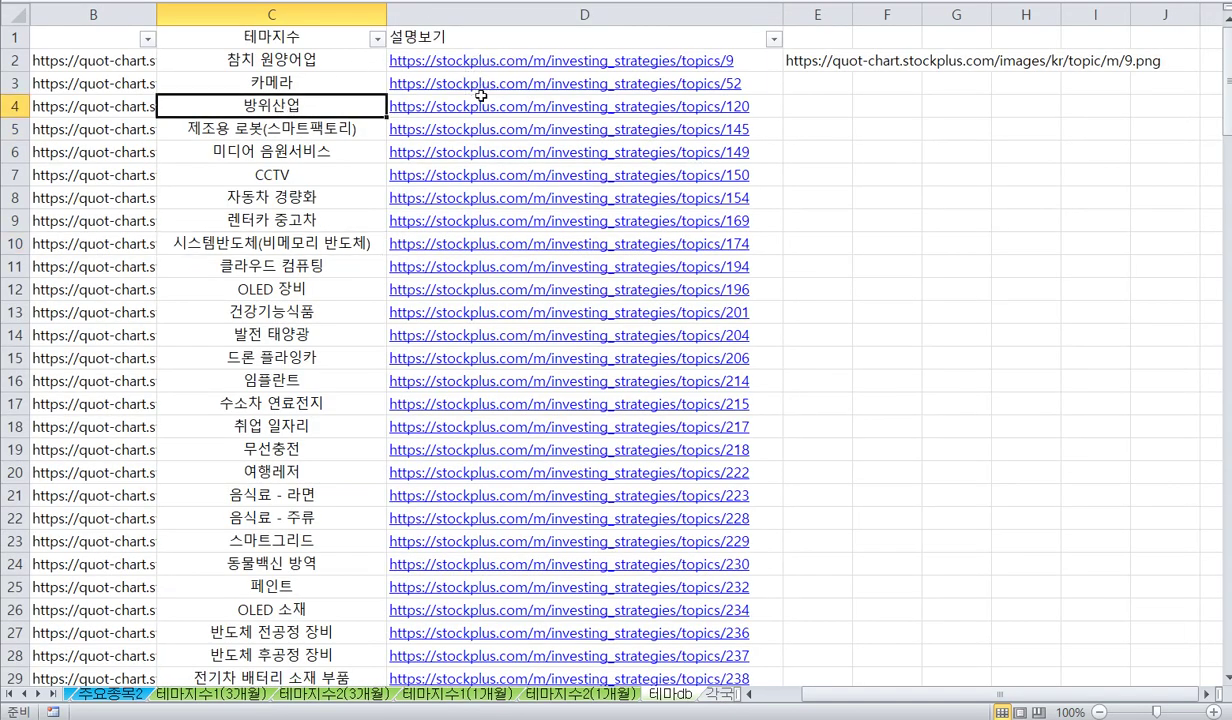
left_click(281, 382)
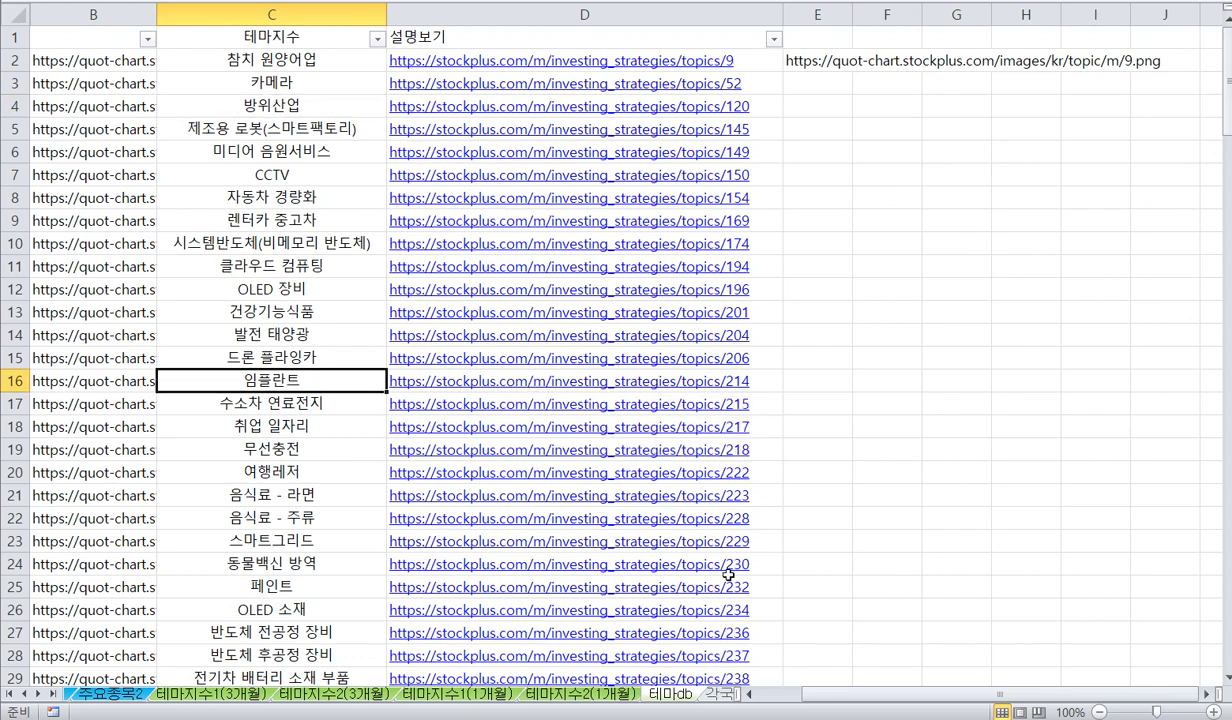
Step: Examine the country index charts in the 각국지수 sheet and the currency and interest rate charts in the FICC sheet
left_click(718, 695)
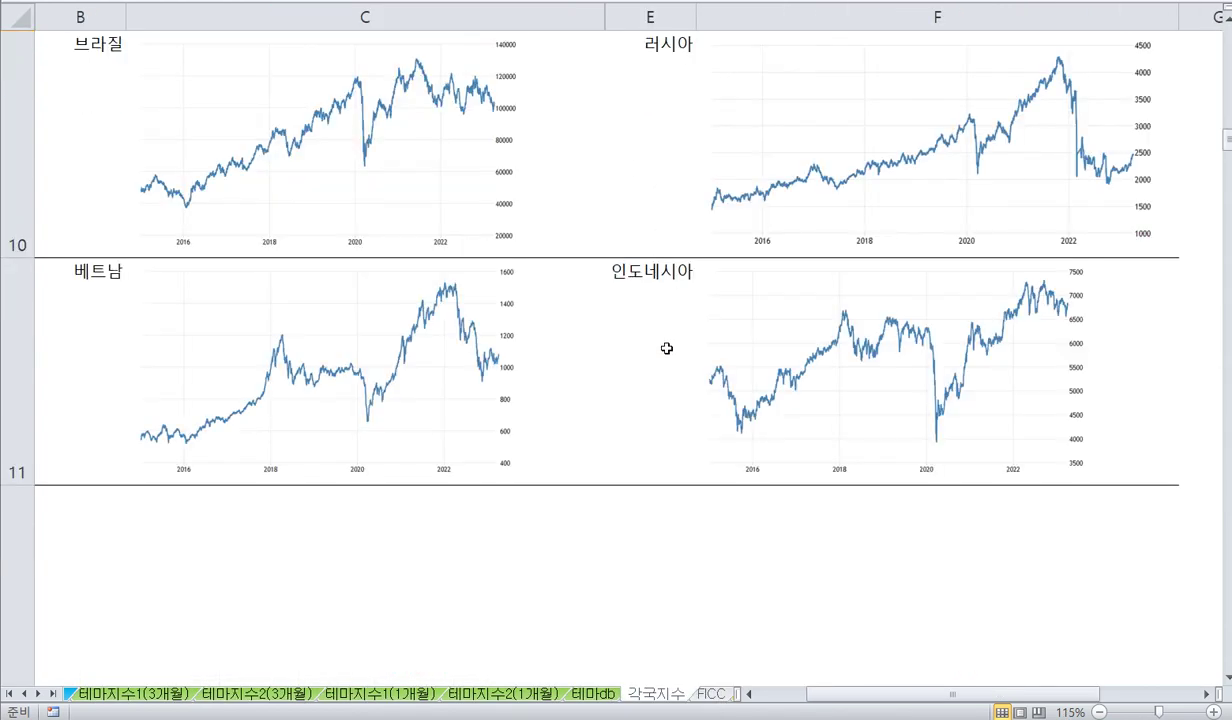
left_click(666, 348)
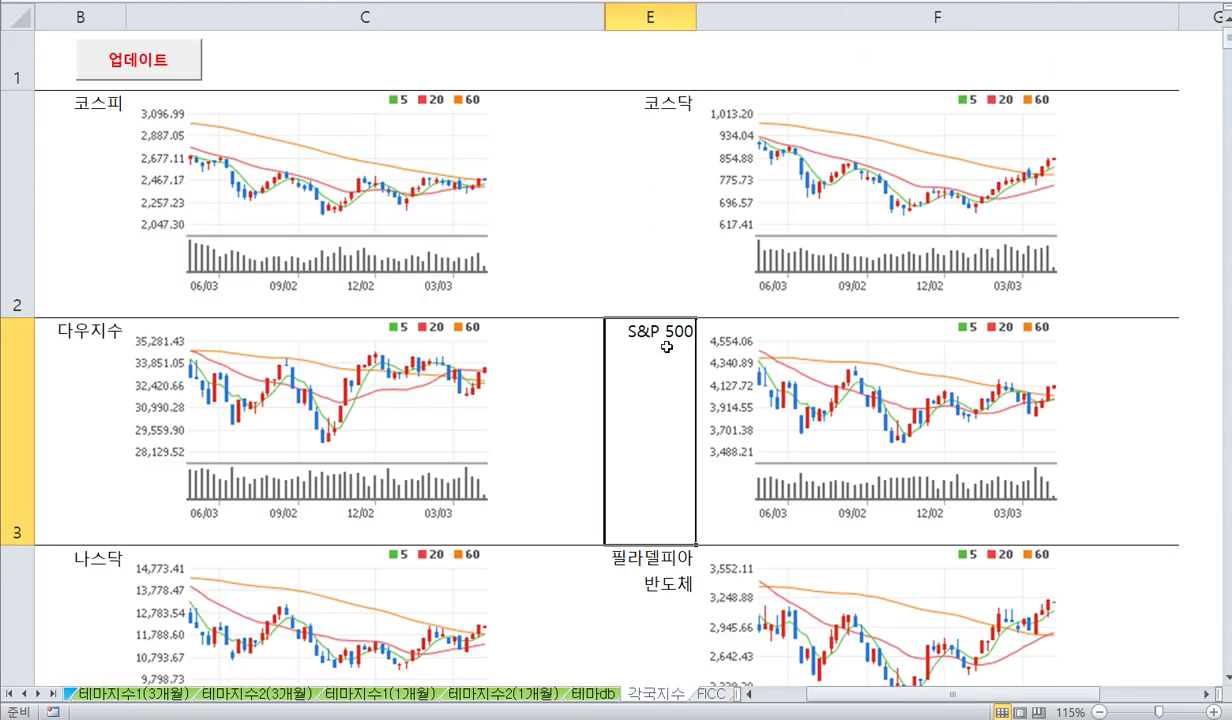
left_click(710, 693)
left_click(760, 205)
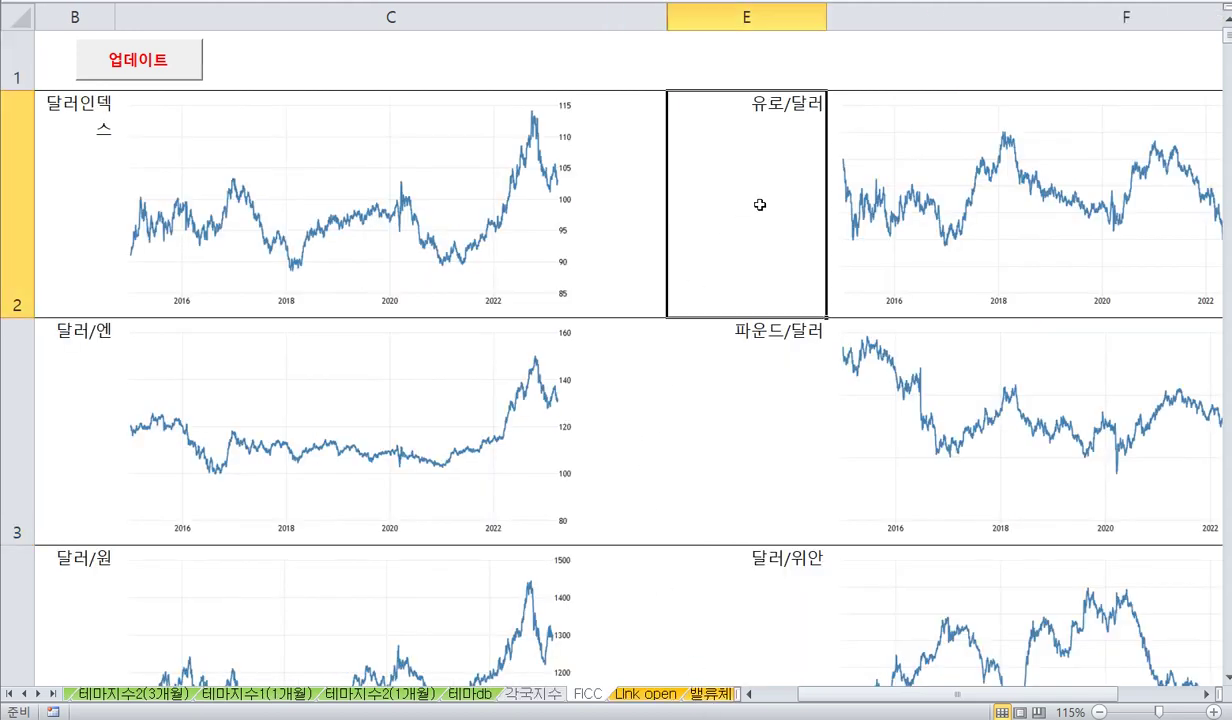
key("Down")
key("Down")
key("Down")
key("Down")
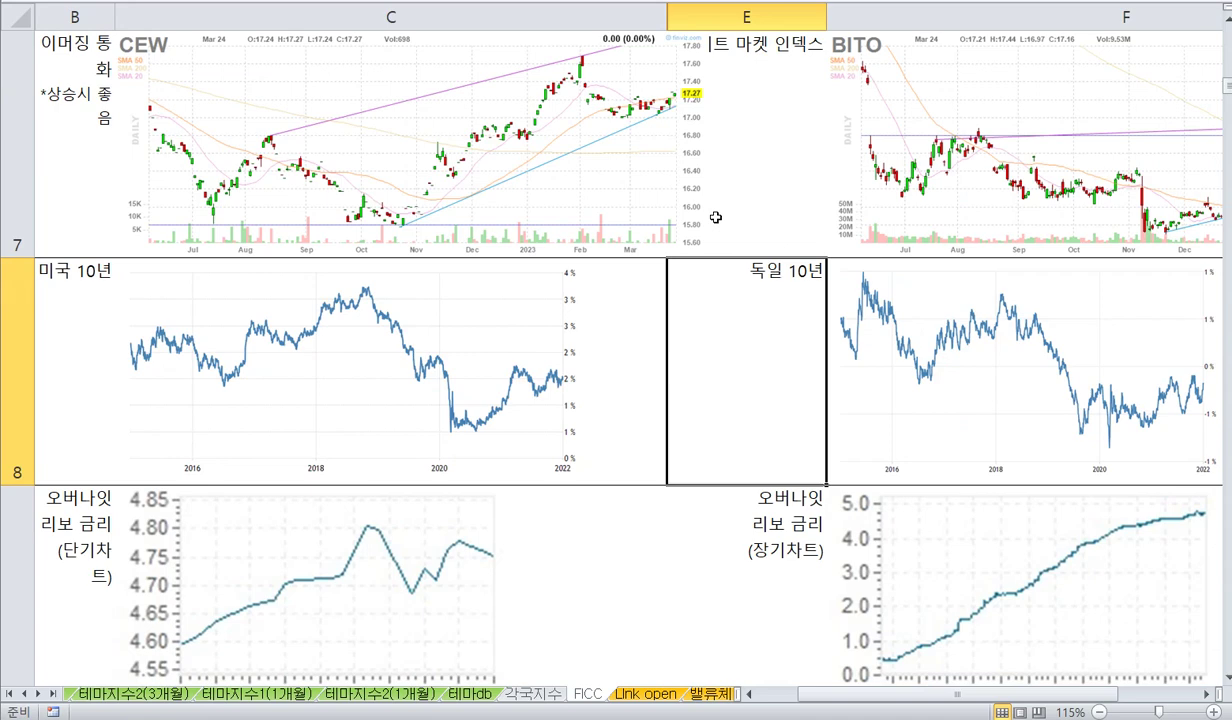
key("Down")
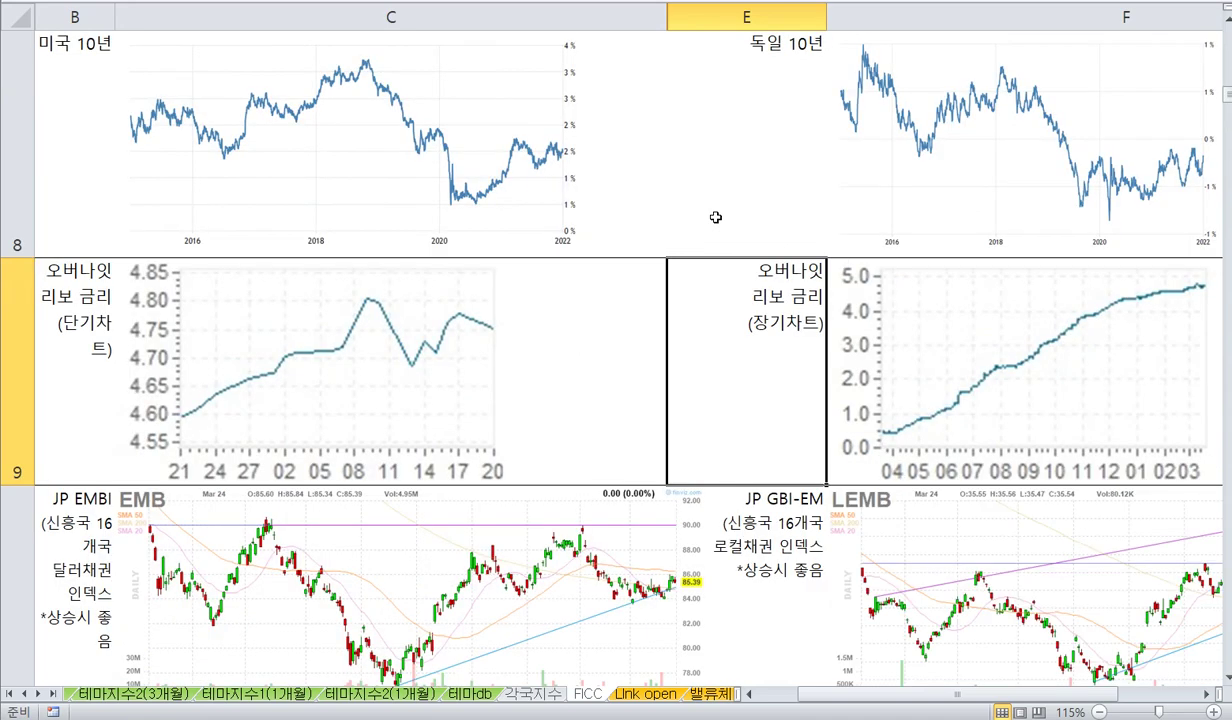
Step: View the petrochemical diagram in the 밸류체인 참고 sheet and the market penetration charts in the 침투율 sheet
left_click(709, 693)
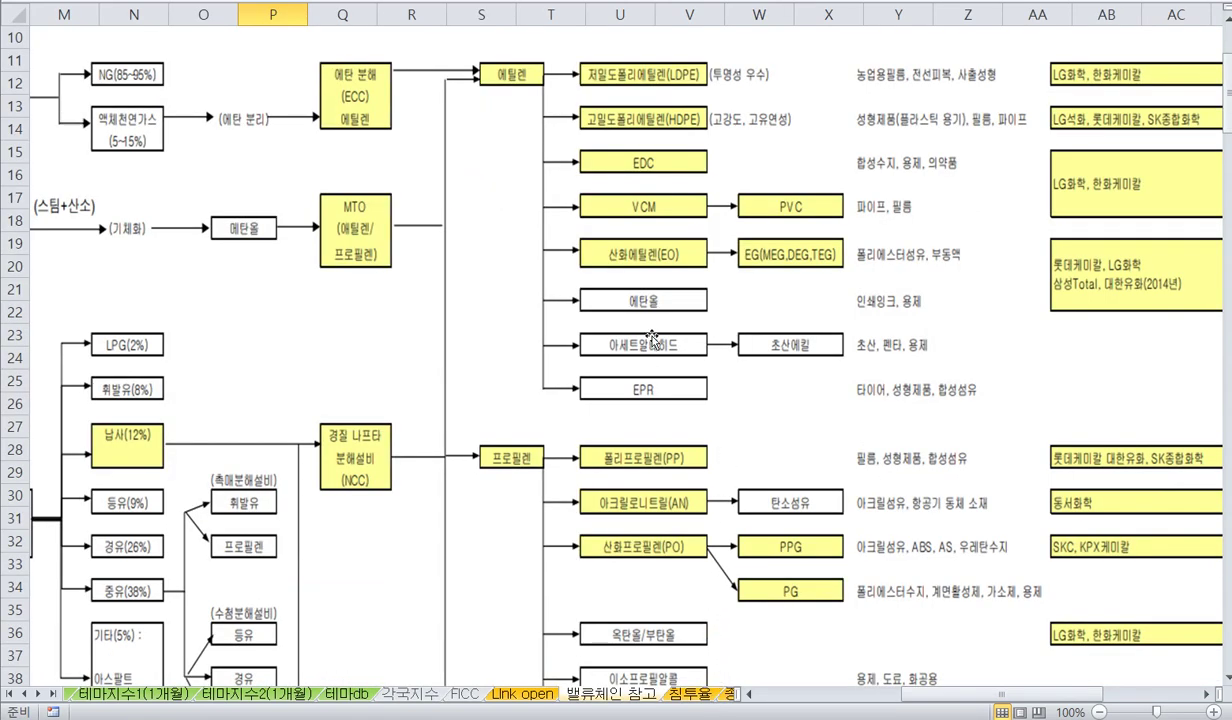
left_click(688, 693)
left_click(960, 563)
scroll(960, 560, "down", 6)
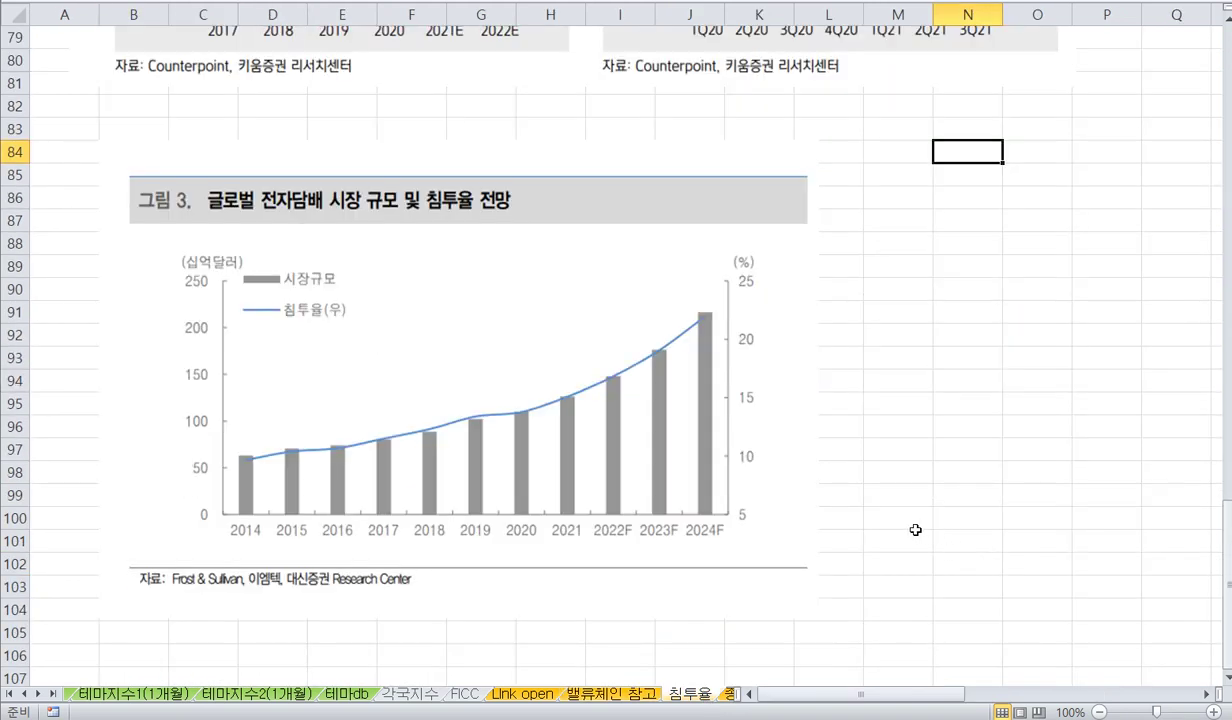
Step: Open the 종목관련 sheet and review its cathode material capacity charts and the LG화학 value chain table
left_click(37, 694)
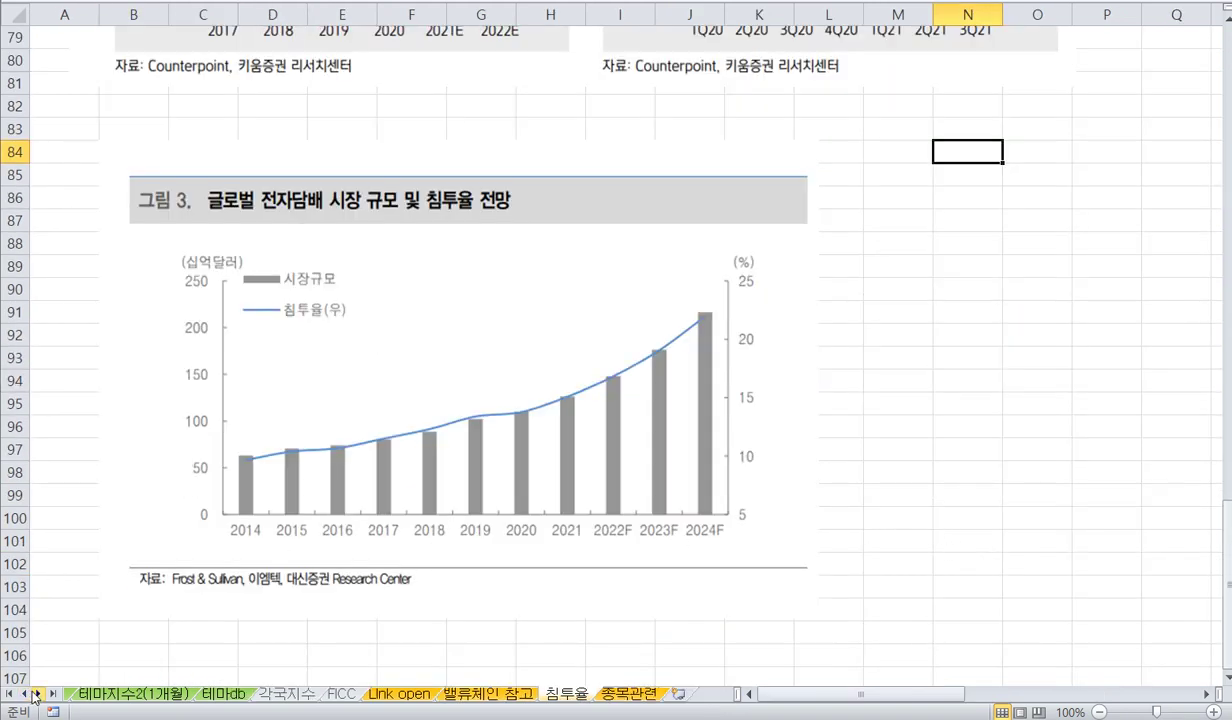
left_click(632, 693)
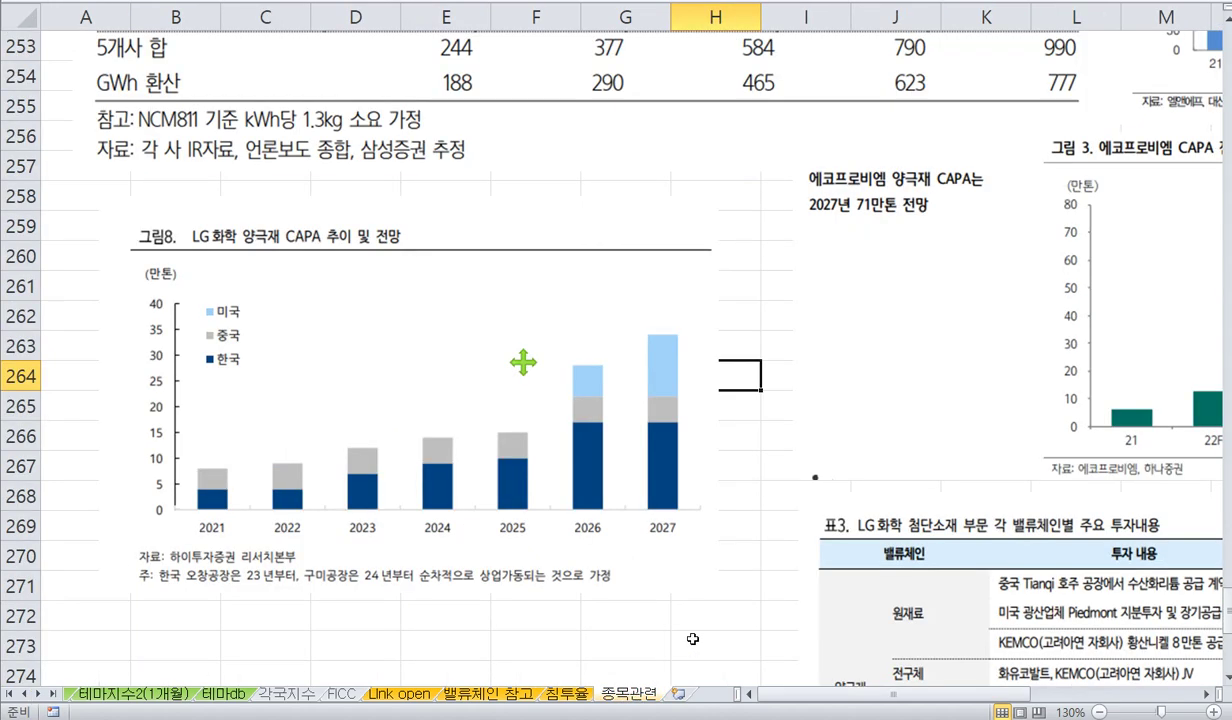
scroll(748, 626, "down", 6)
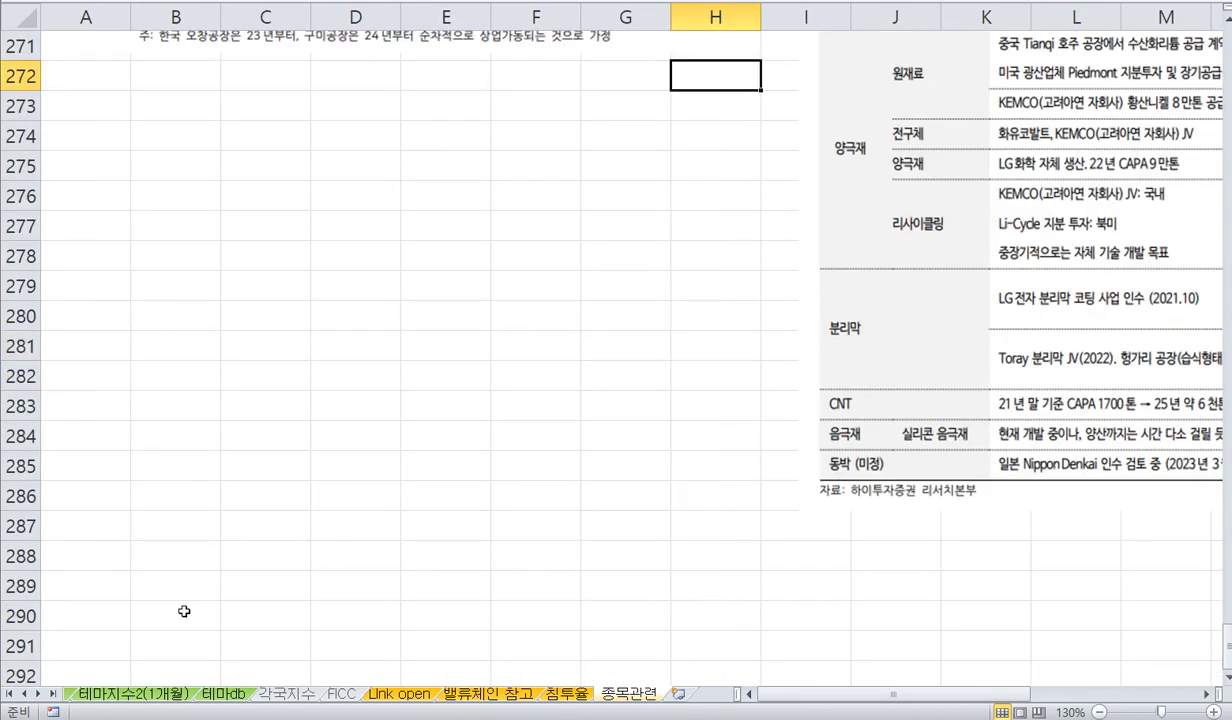
Step: Return to the first sheets and view the 산업지표 commodity charts and the 주요종목 stock charts again
left_click(10, 693)
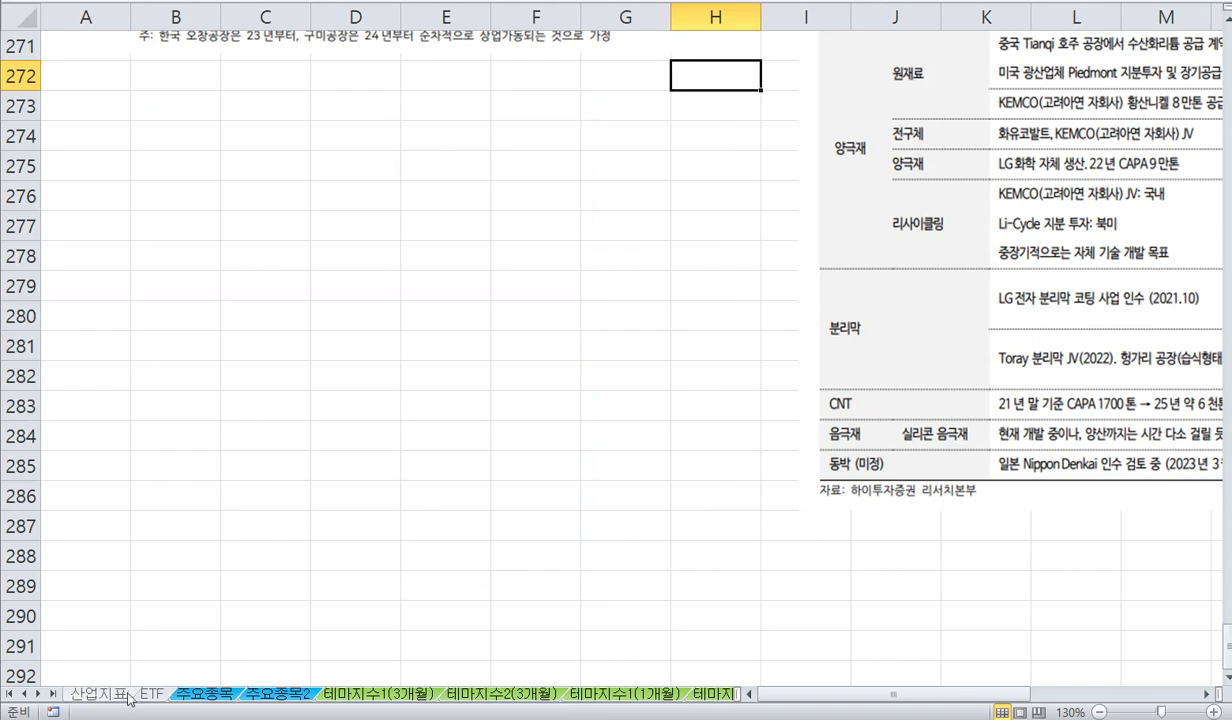
left_click(98, 693)
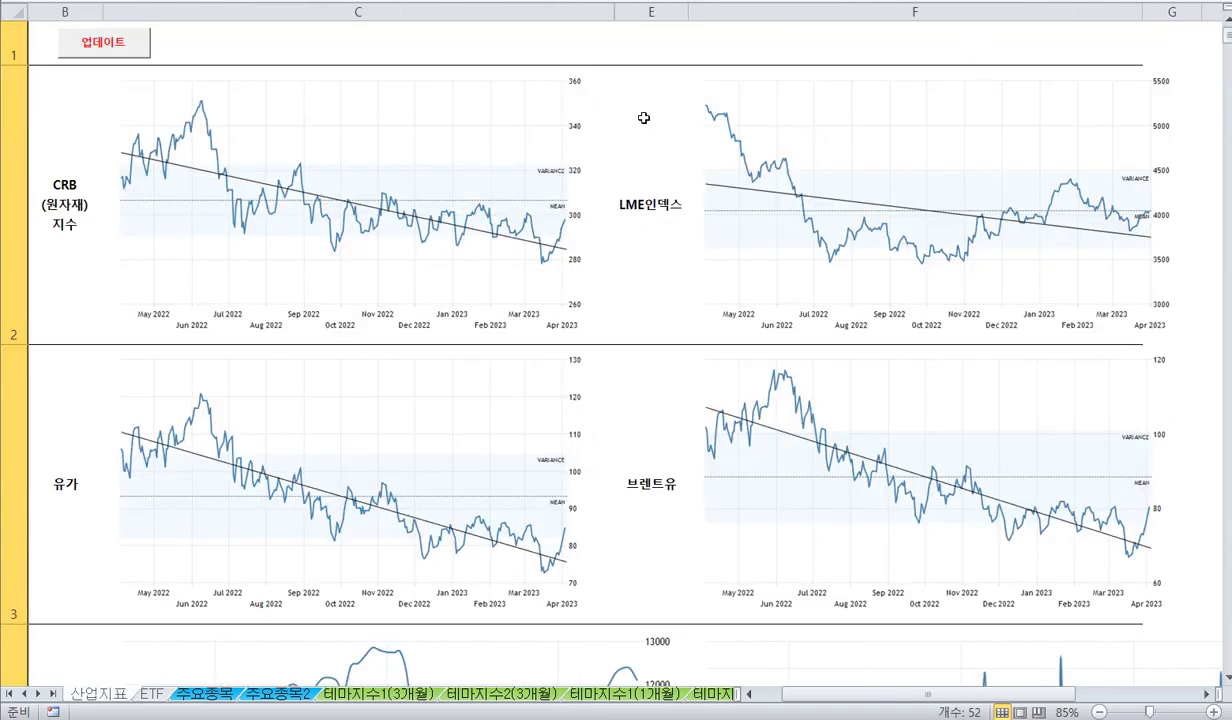
left_click(218, 693)
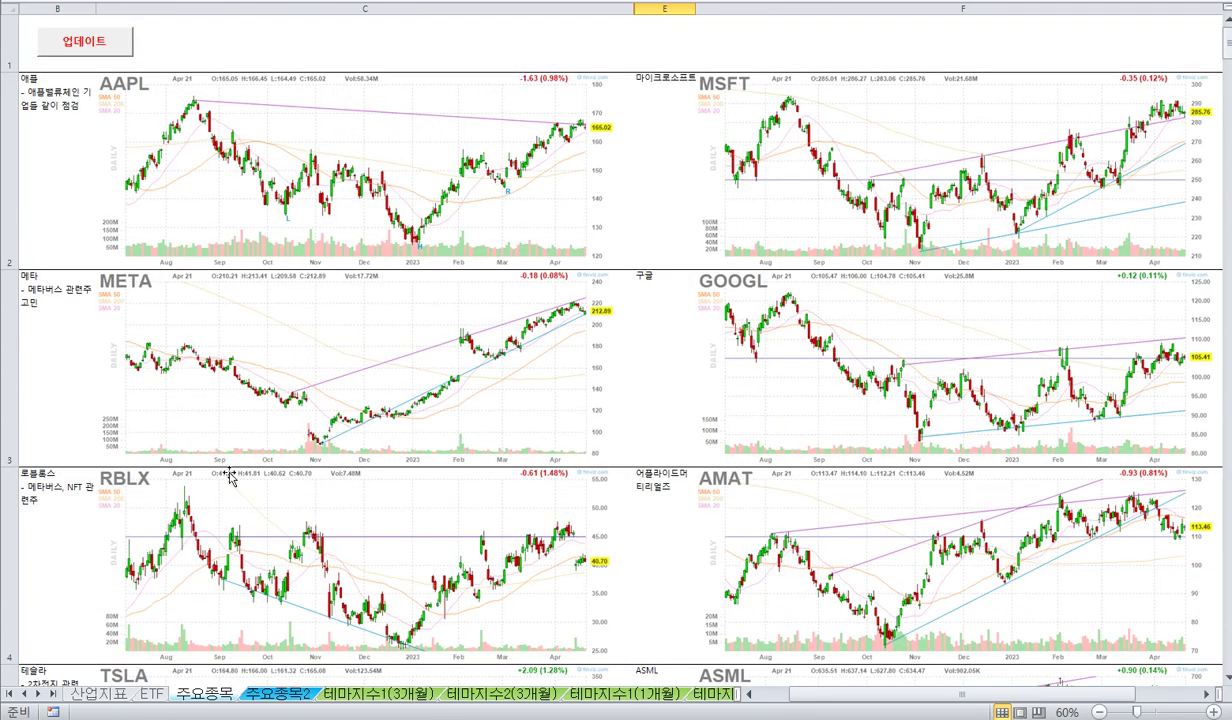
Step: Look through the ETF sheet charts down to the gold mining and solar rows, and return to the 산업지표 sheet
left_click(153, 693)
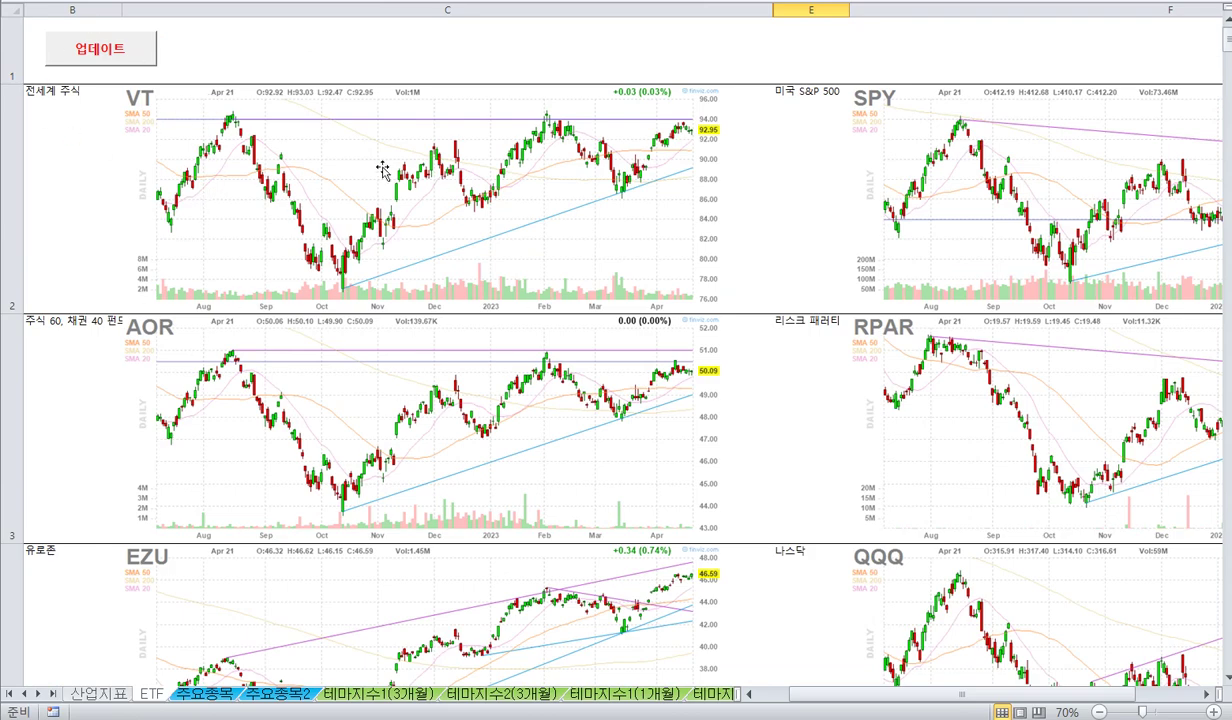
left_click(753, 352)
scroll(753, 352, "down", 12)
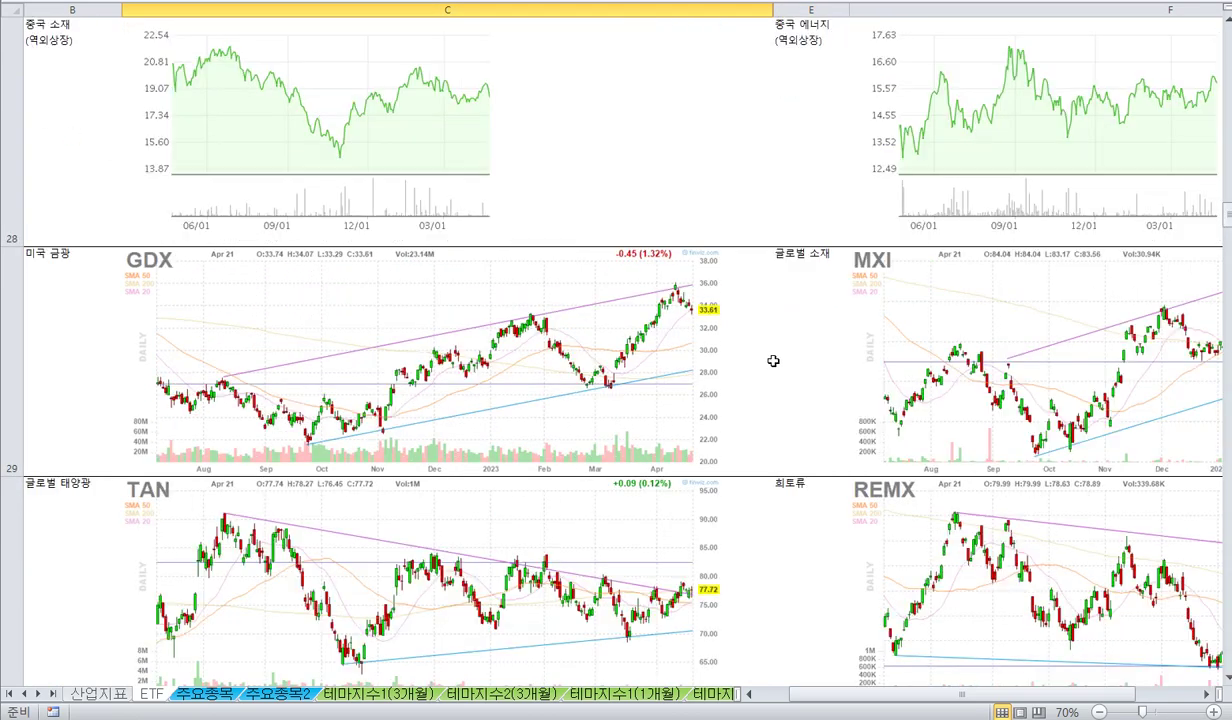
scroll(176, 330, "up", 3)
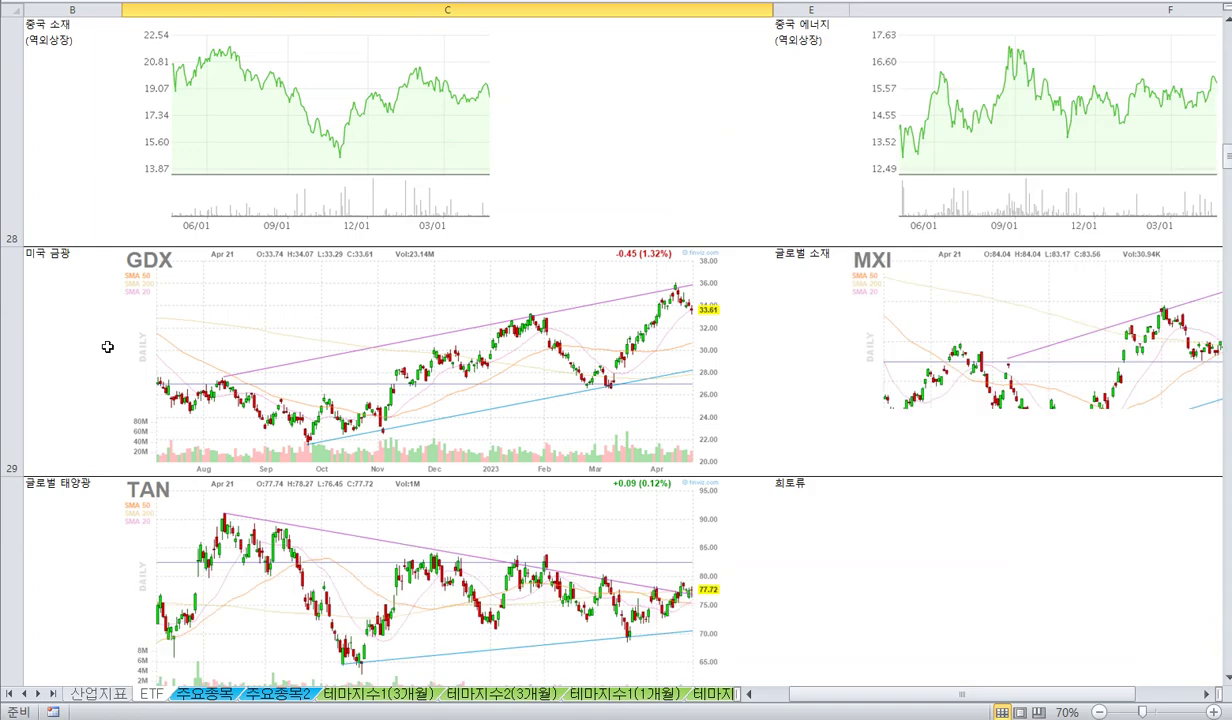
left_click(100, 690)
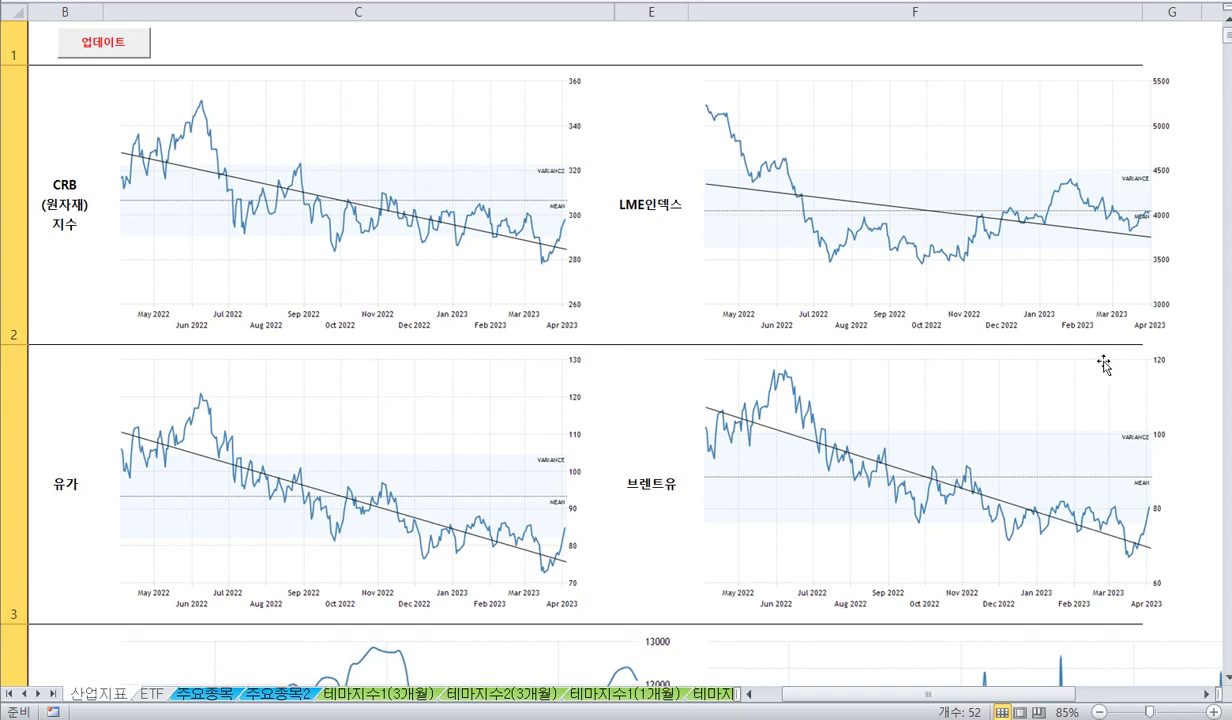
Step: Switch to the second 20230417 workbook and examine the 코스피 and 코스닥 closing index columns in the 정리 sheet
mouse_move(1130, 718)
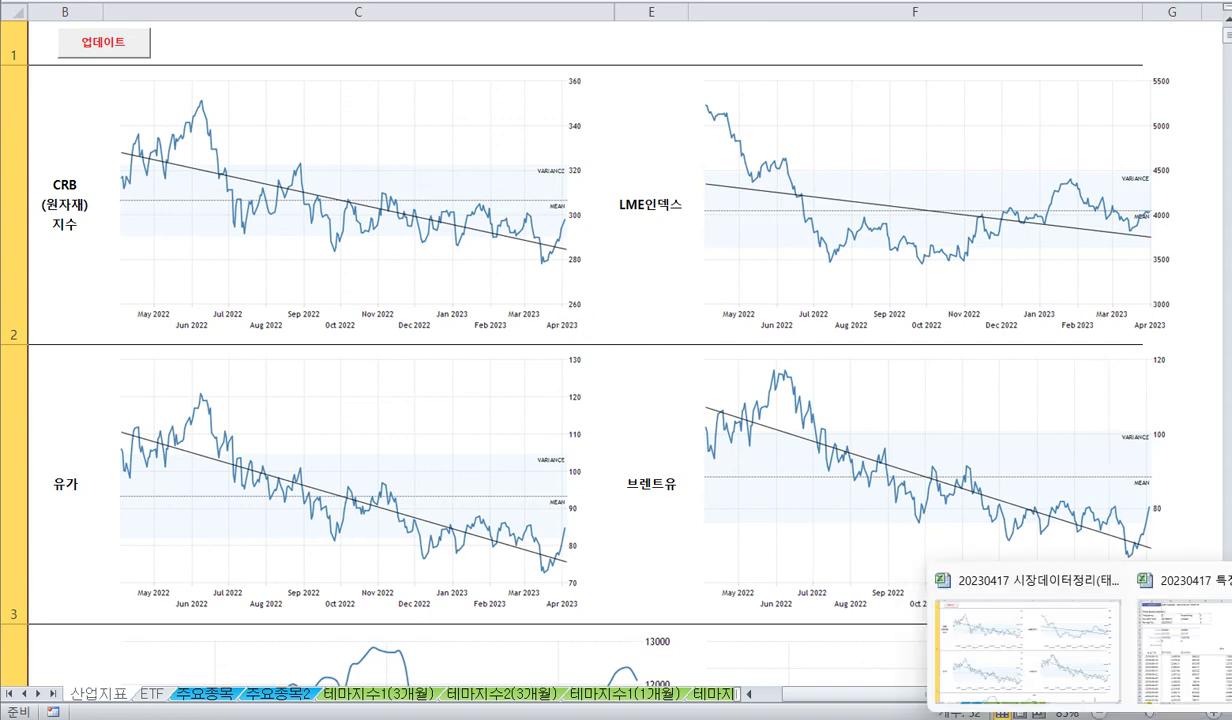
left_click(1213, 645)
left_click_drag(262, 384, 225, 430)
left_click(354, 407)
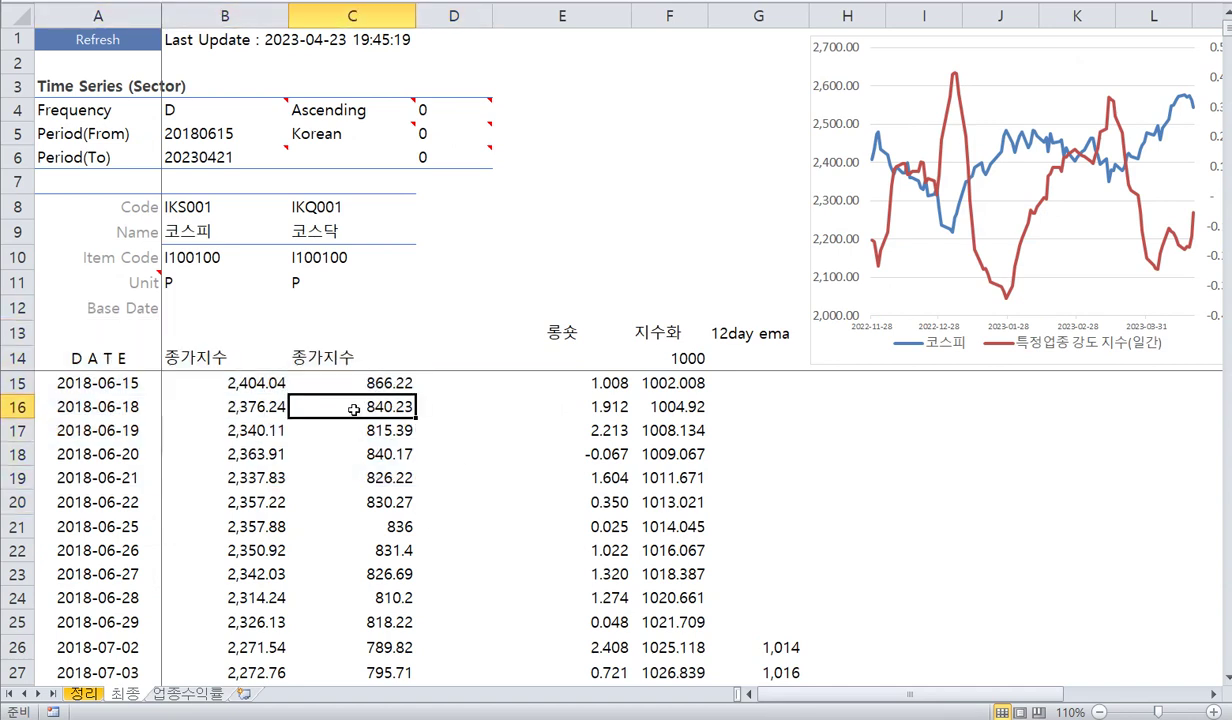
left_click_drag(278, 388, 241, 520)
left_click_drag(350, 408, 378, 627)
left_click(215, 457)
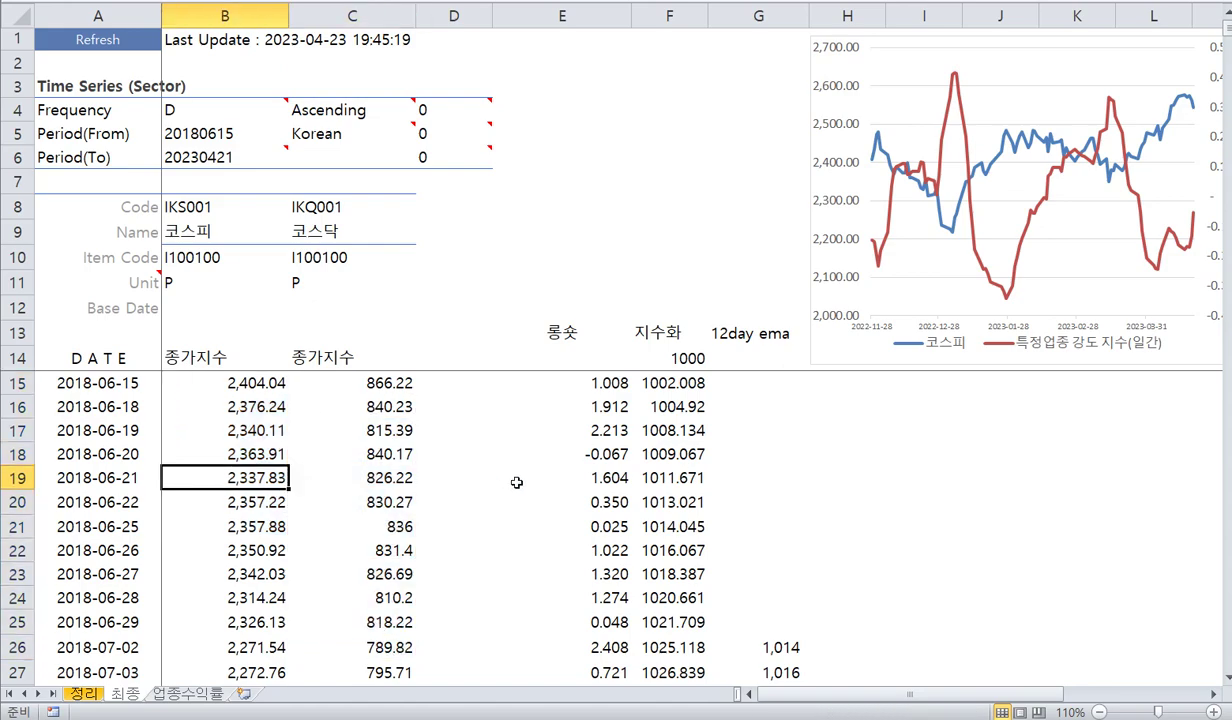
Step: Review the daily 롱숏 values in the 정리 sheet down to the 2019-06-07 row
scroll(570, 479, "down", 20)
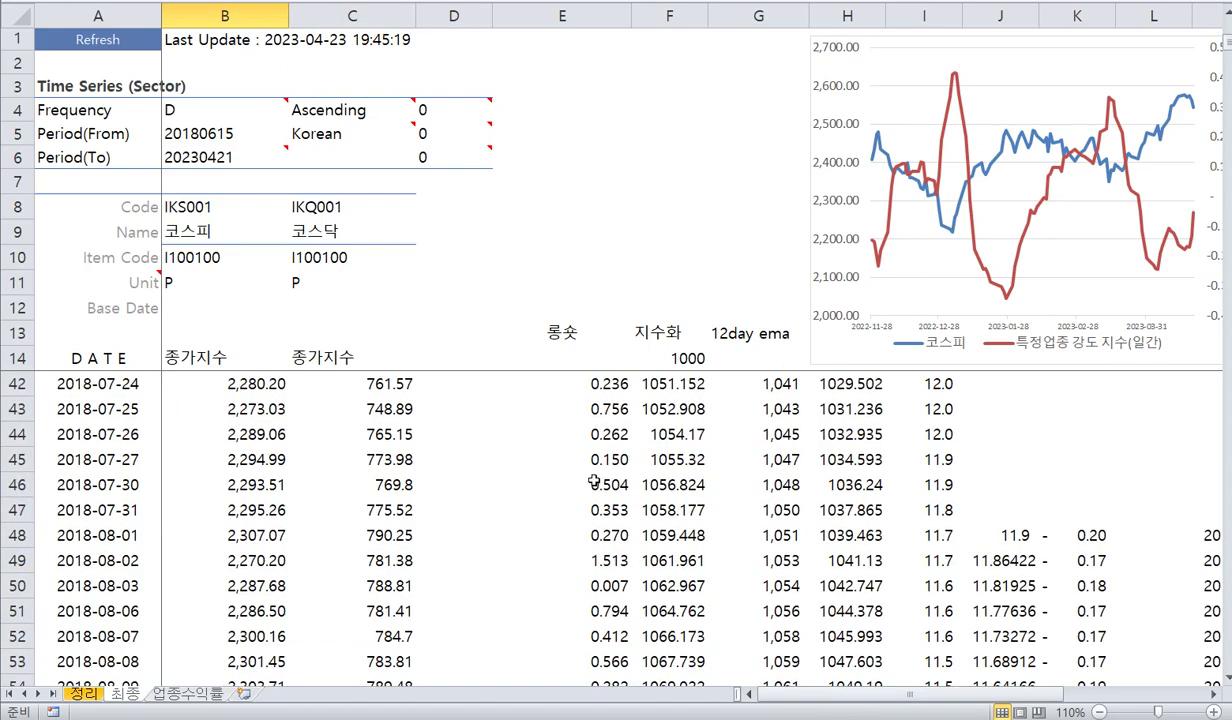
scroll(597, 482, "down", 20)
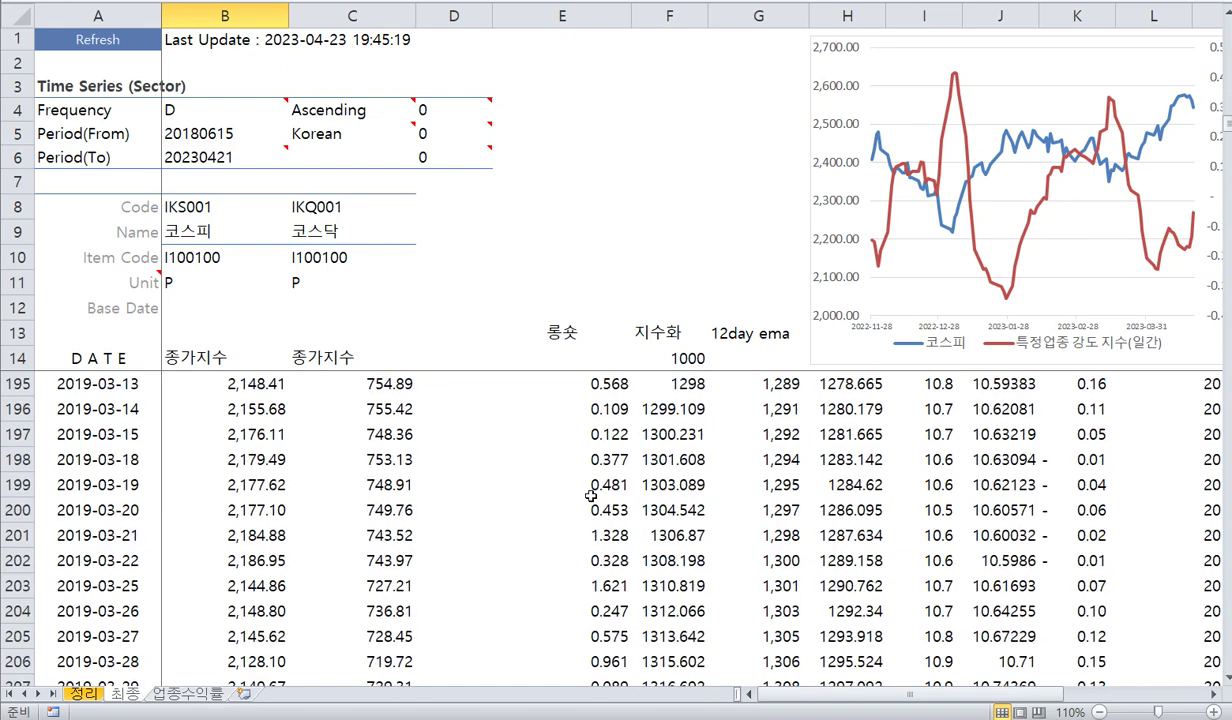
scroll(591, 497, "down", 6)
left_click(636, 509)
left_click(617, 509)
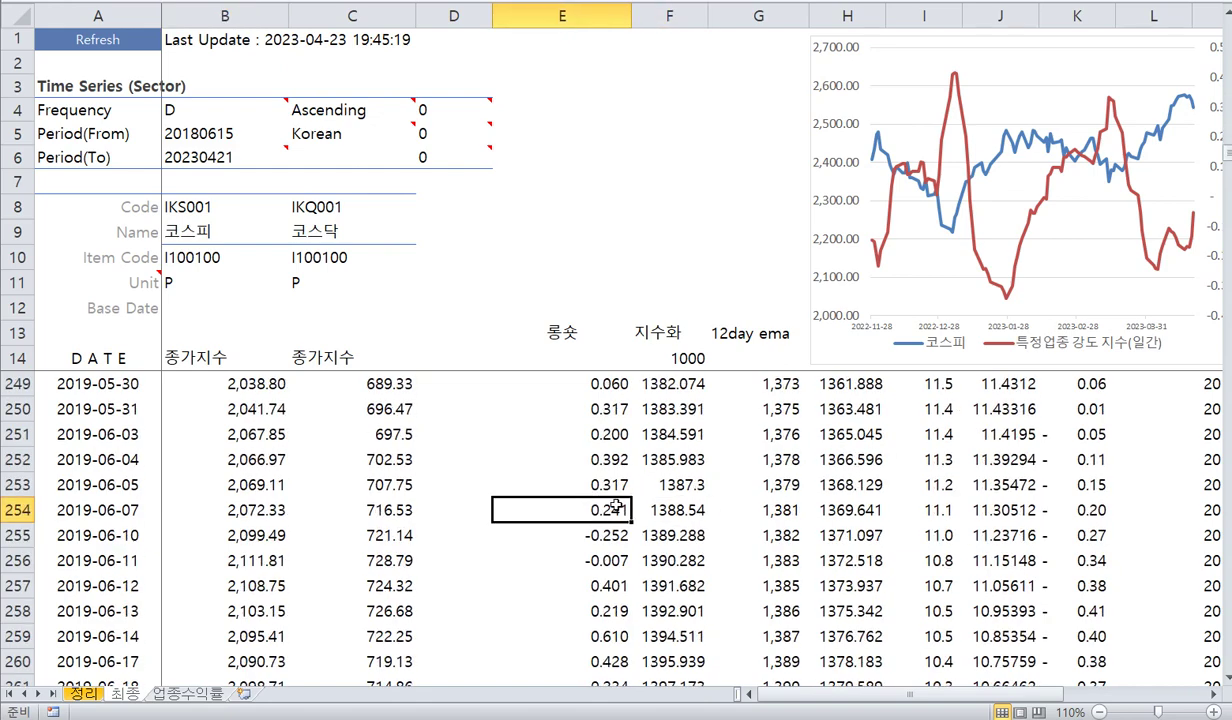
Step: Open the 업종수익률 sheet and view the most recent daily returns by industry
left_click(220, 694)
left_click(335, 467)
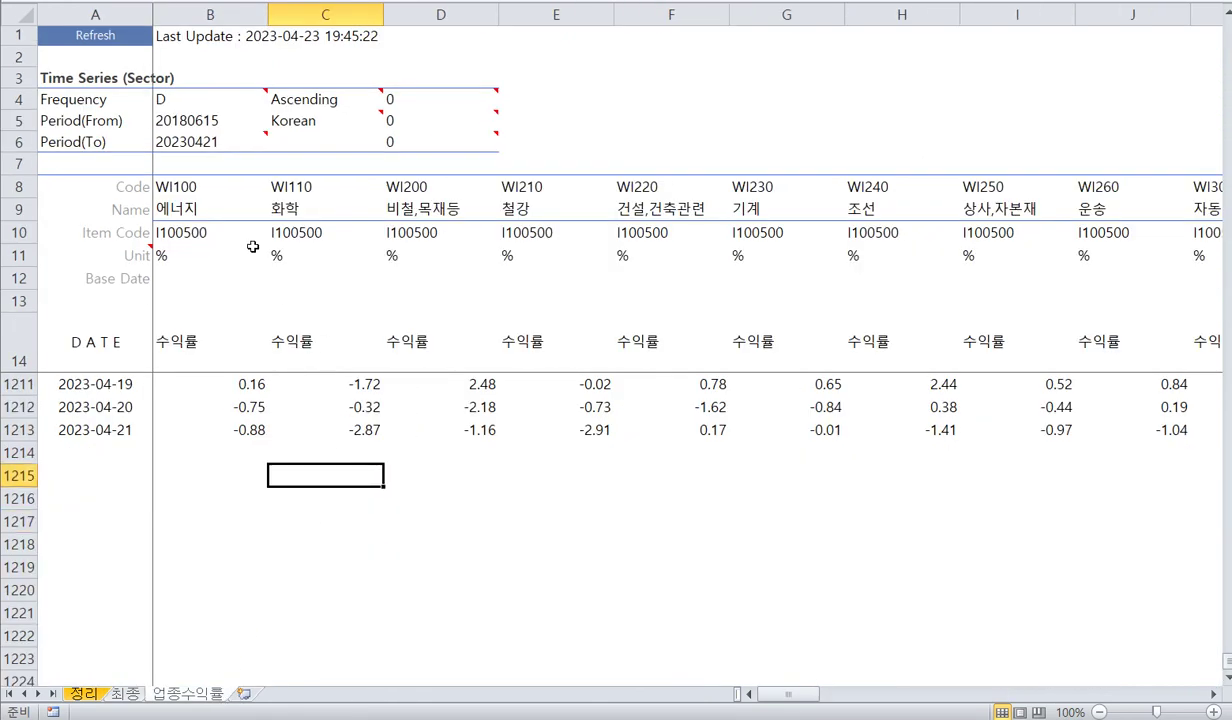
Step: Examine the sector codes in row 8 and the daily 랭킹 columns by sector in the 업종수익률 sheet
left_click_drag(212, 196, 989, 197)
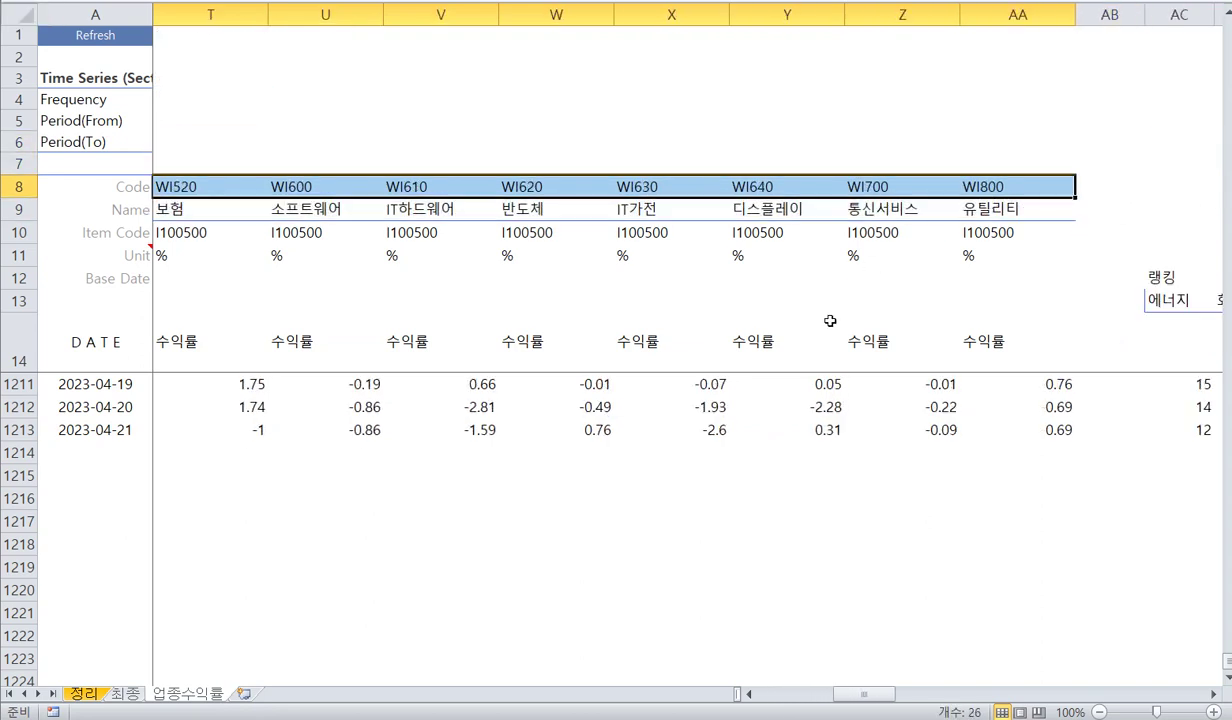
left_click_drag(916, 325, 1120, 405)
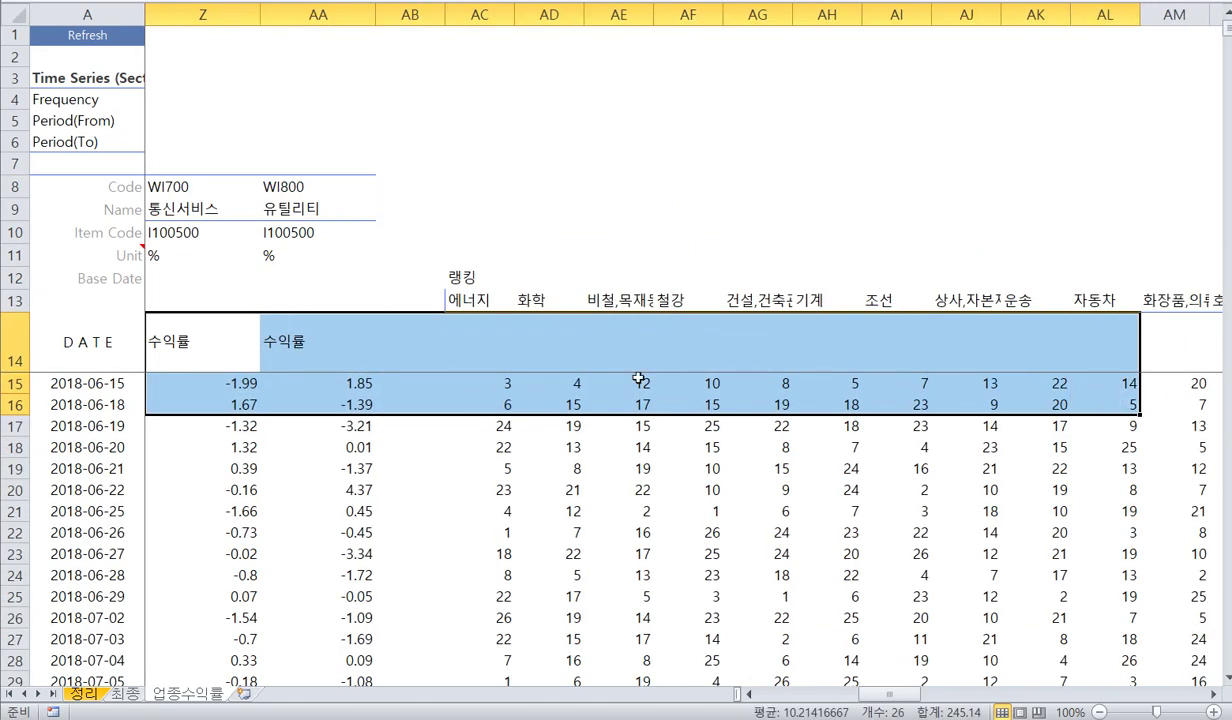
left_click(532, 472)
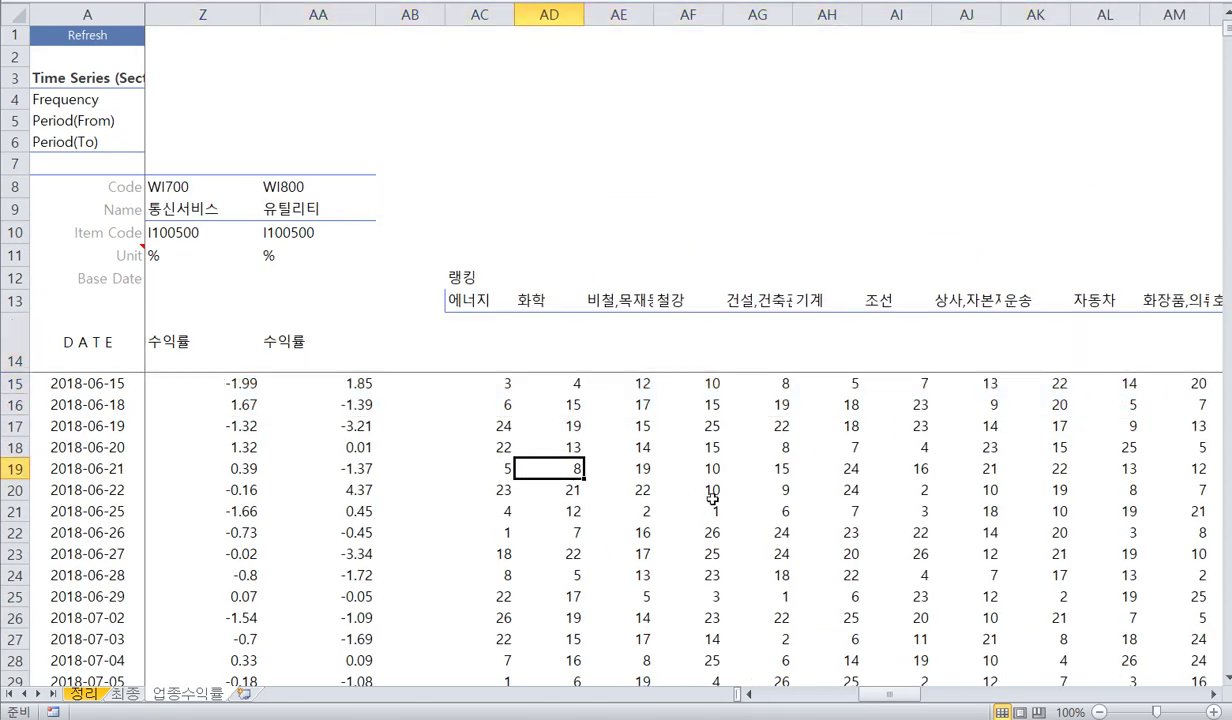
Step: Review the July 2018 sector values to the right of the 랭킹 columns, and return to the 정리 sheet
scroll(1023, 440, "down", 6)
left_click_drag(1010, 427, 1089, 510)
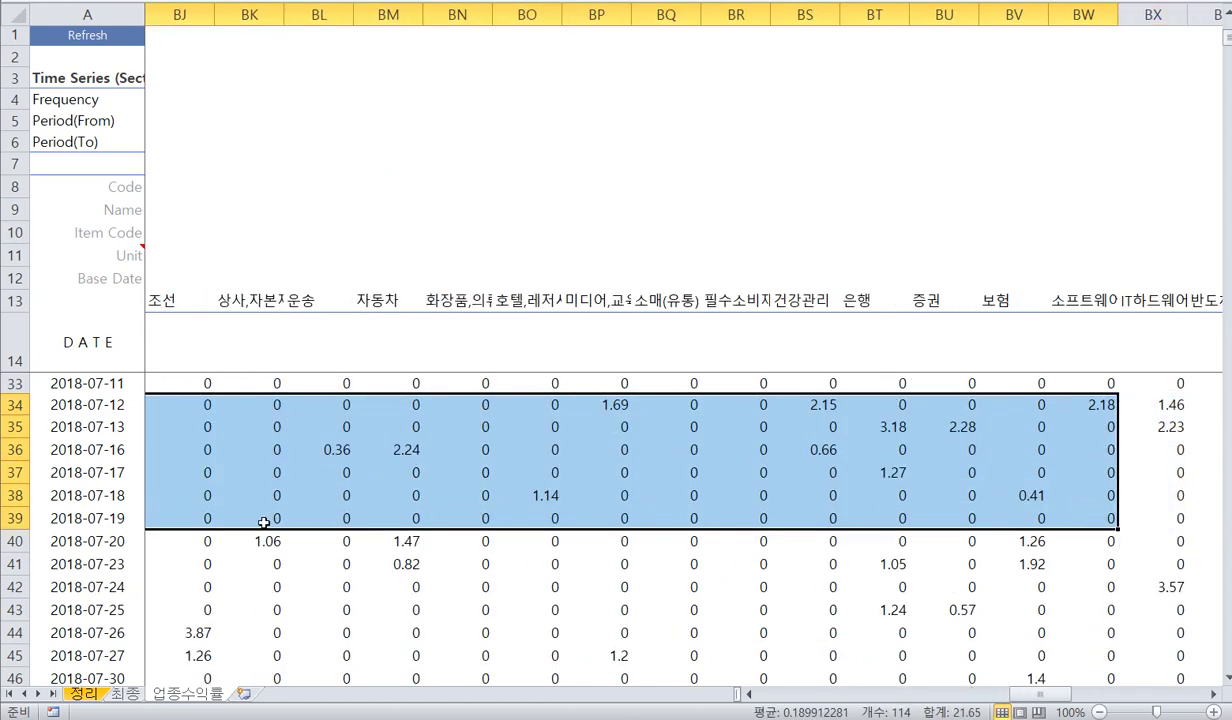
left_click(258, 517)
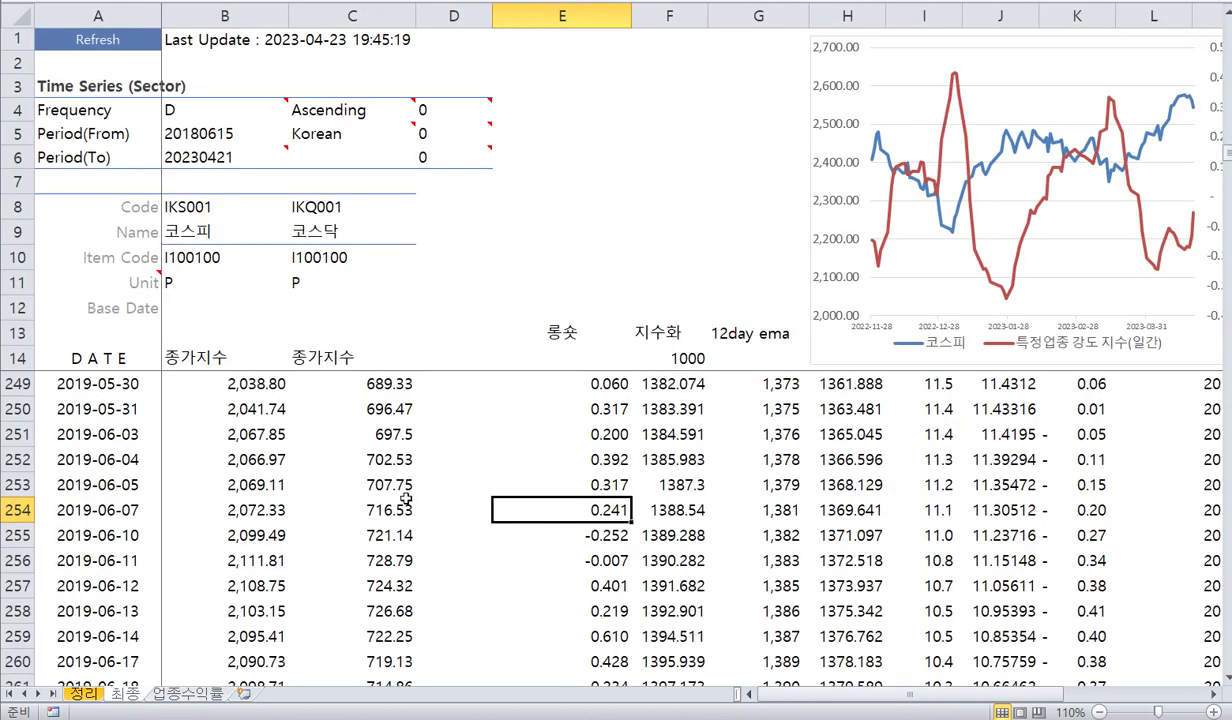
Step: Review the 롱숏, 지수화 and 12day ema columns in the 정리 sheet down to the 2019-10-31 row
left_click(697, 430)
left_click_drag(614, 421, 600, 665)
left_click_drag(669, 458, 669, 660)
left_click(770, 558)
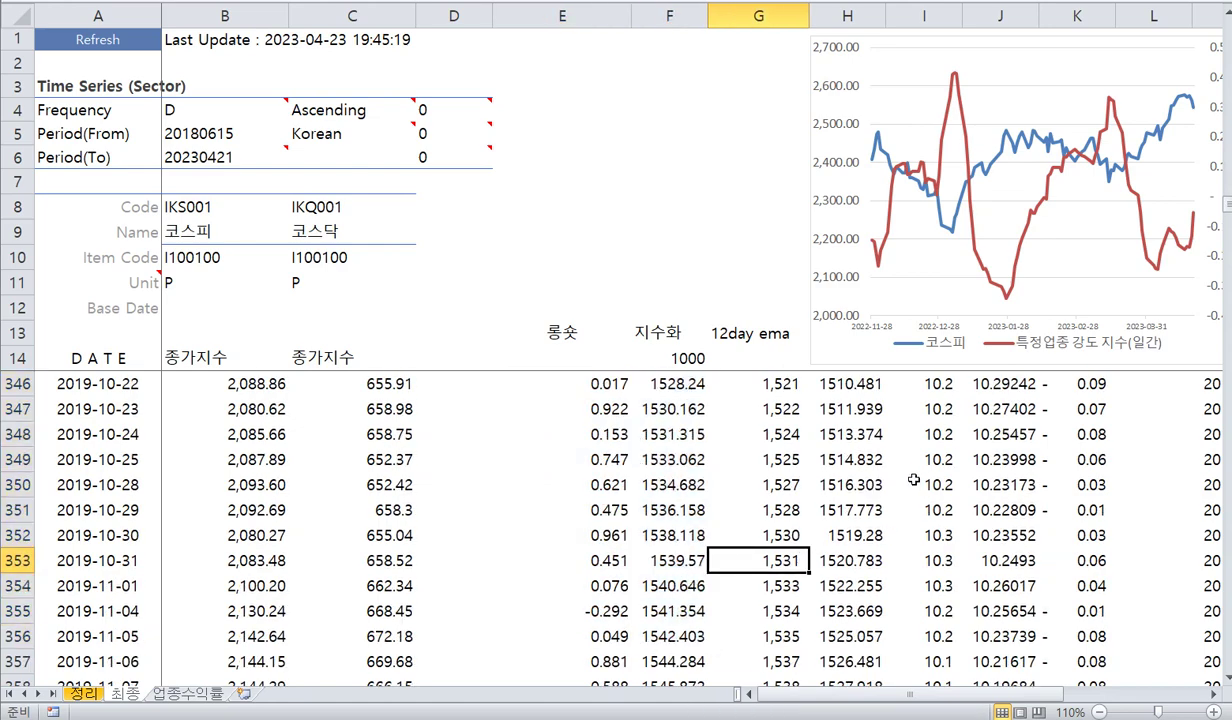
Step: Examine the calculation columns beside 12day ema and the chart comparing 코스피 with the 특정업종 강도 지수(일간)
left_click_drag(851, 446, 1226, 678)
left_click(818, 590)
left_click_drag(542, 461, 200, 484)
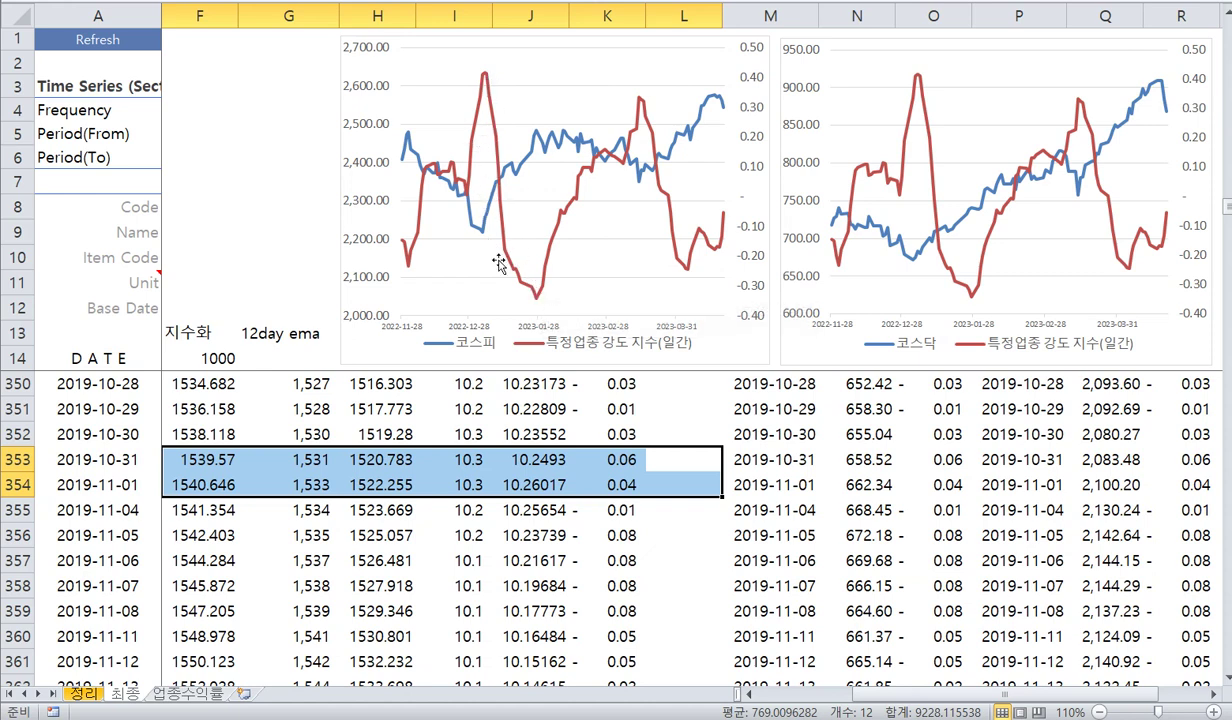
mouse_move(507, 260)
mouse_move(637, 127)
mouse_move(551, 160)
mouse_move(648, 113)
Step: Inspect the index and strength values from 2019-10-30 to 2019-11-08 beneath the 코스피 and 코스닥 charts
left_click(851, 480)
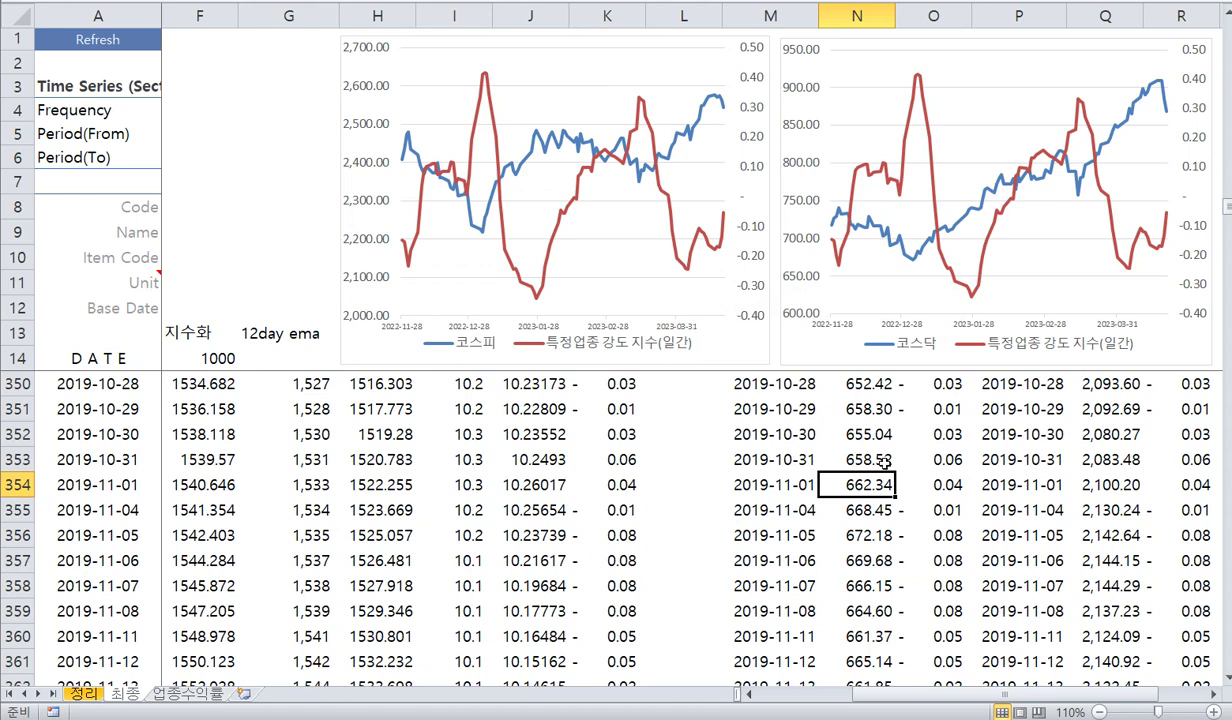
left_click(850, 448)
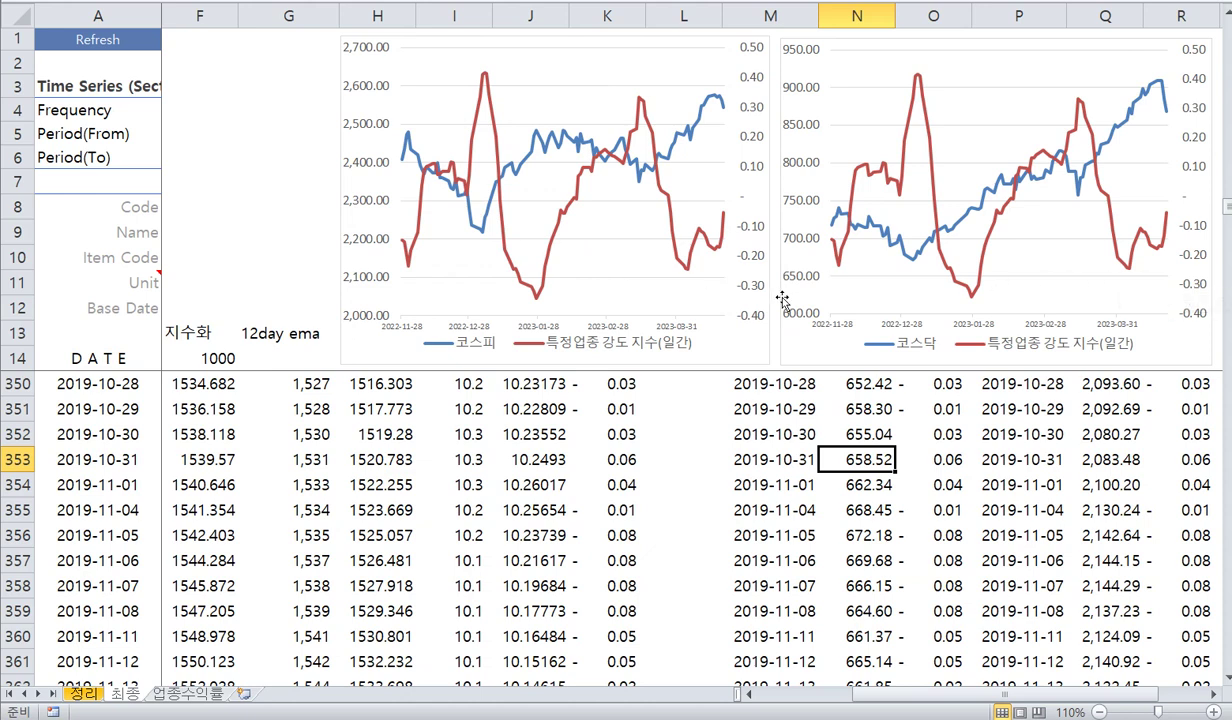
left_click(605, 510)
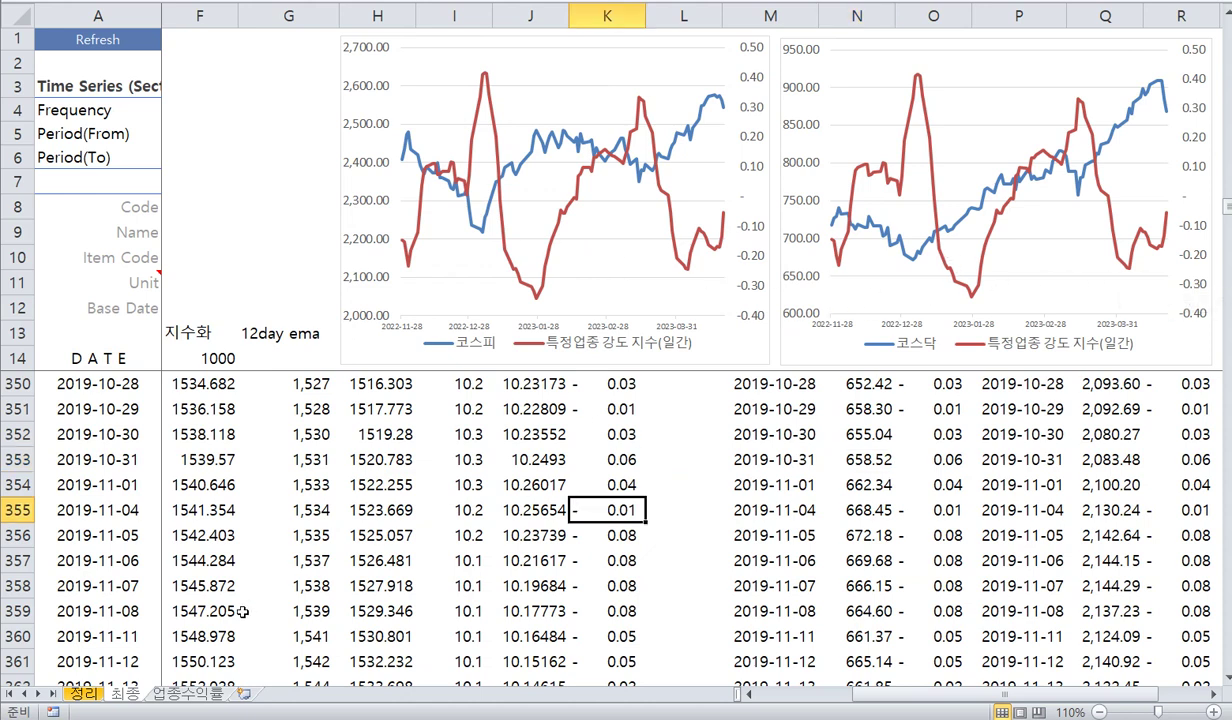
left_click(231, 603)
left_click(861, 527)
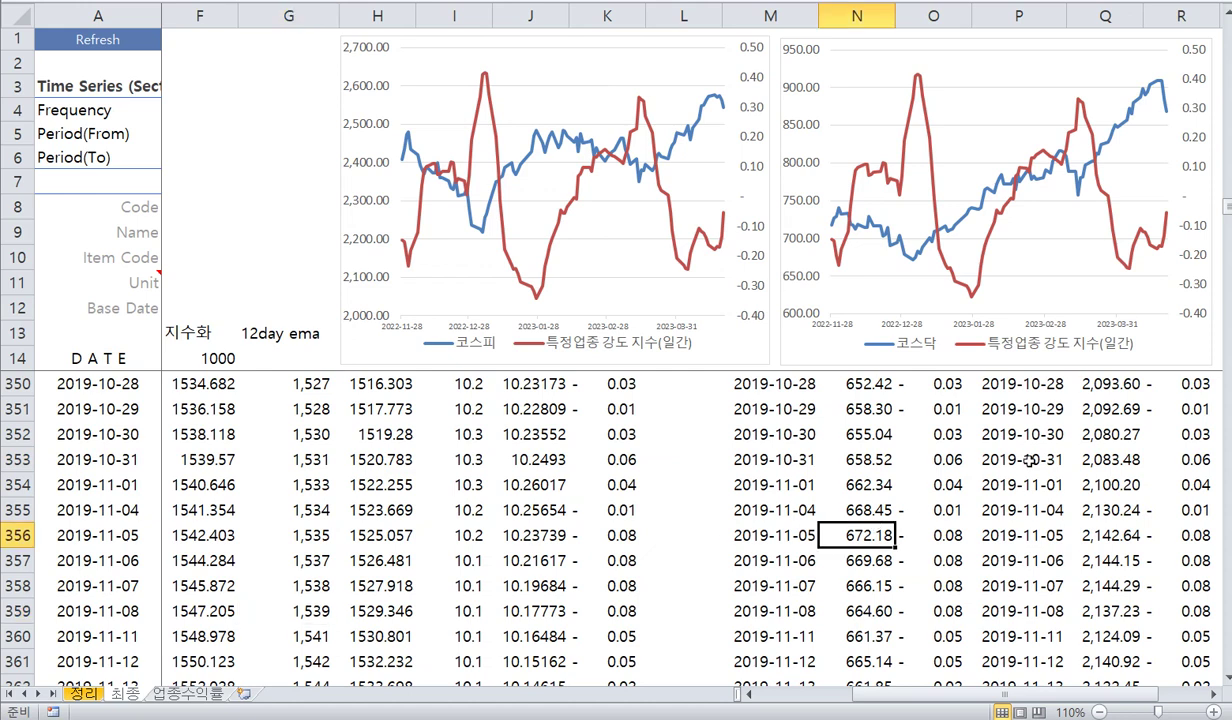
left_click(945, 455)
left_click(855, 455)
left_click(775, 452)
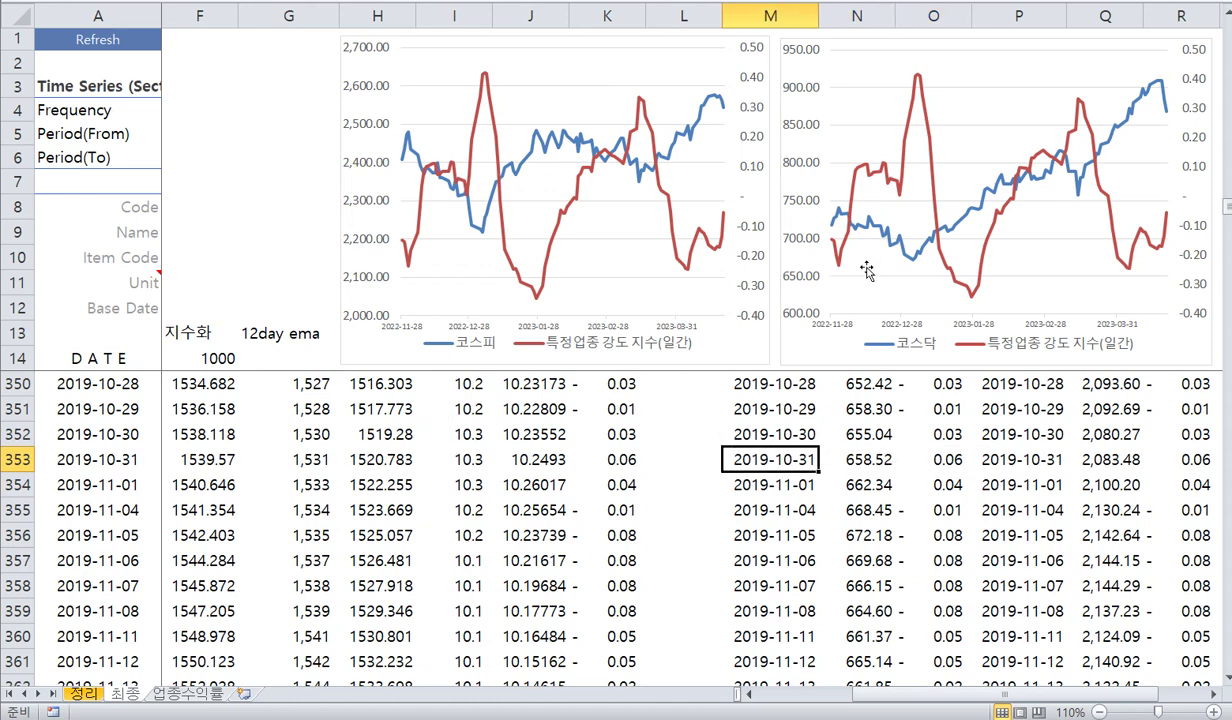
left_click(588, 432)
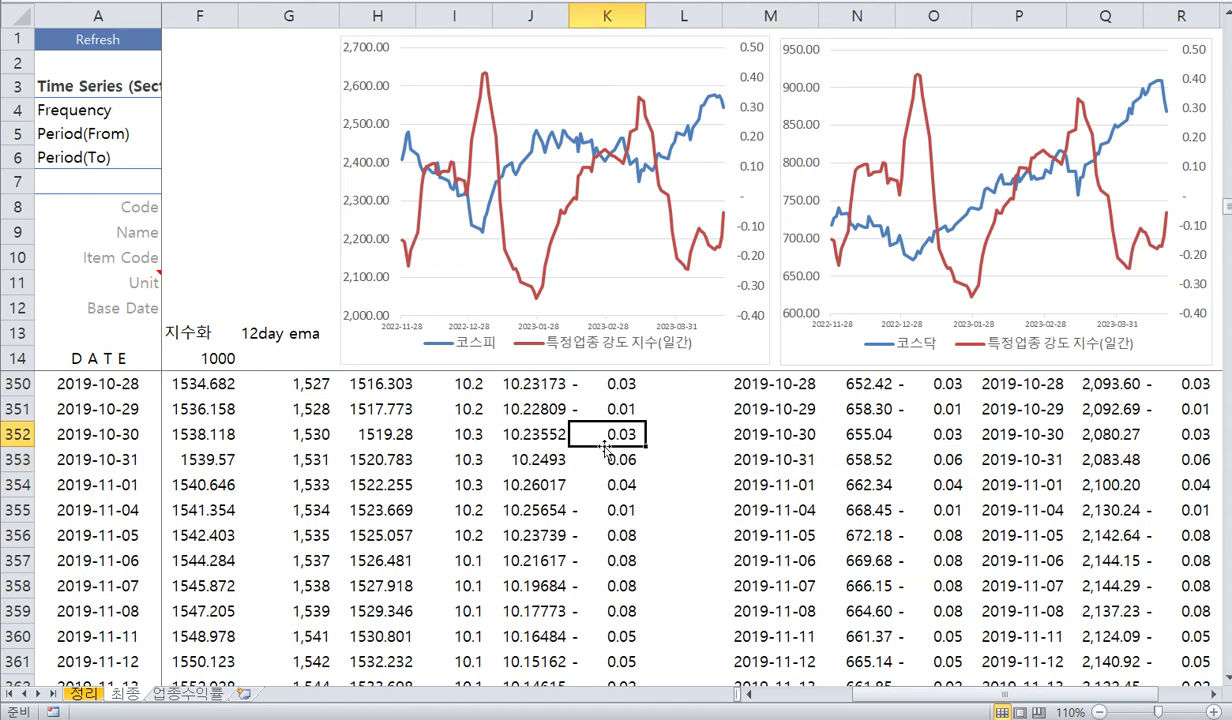
key("Down")
key("Down")
key("Down")
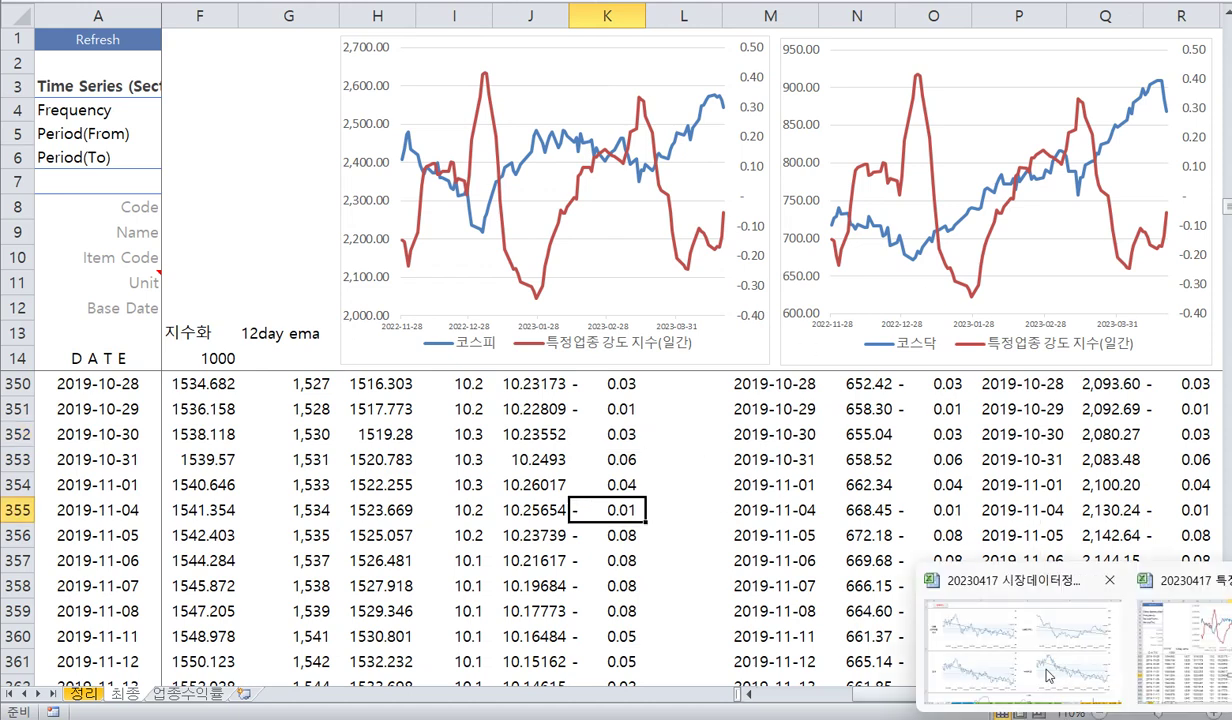
Step: Switch to the 20230417 시장데이터정리 workbook, look over the ETF and 주요종목 sheets, and return to the 유가 label in 산업지표
left_click(1048, 676)
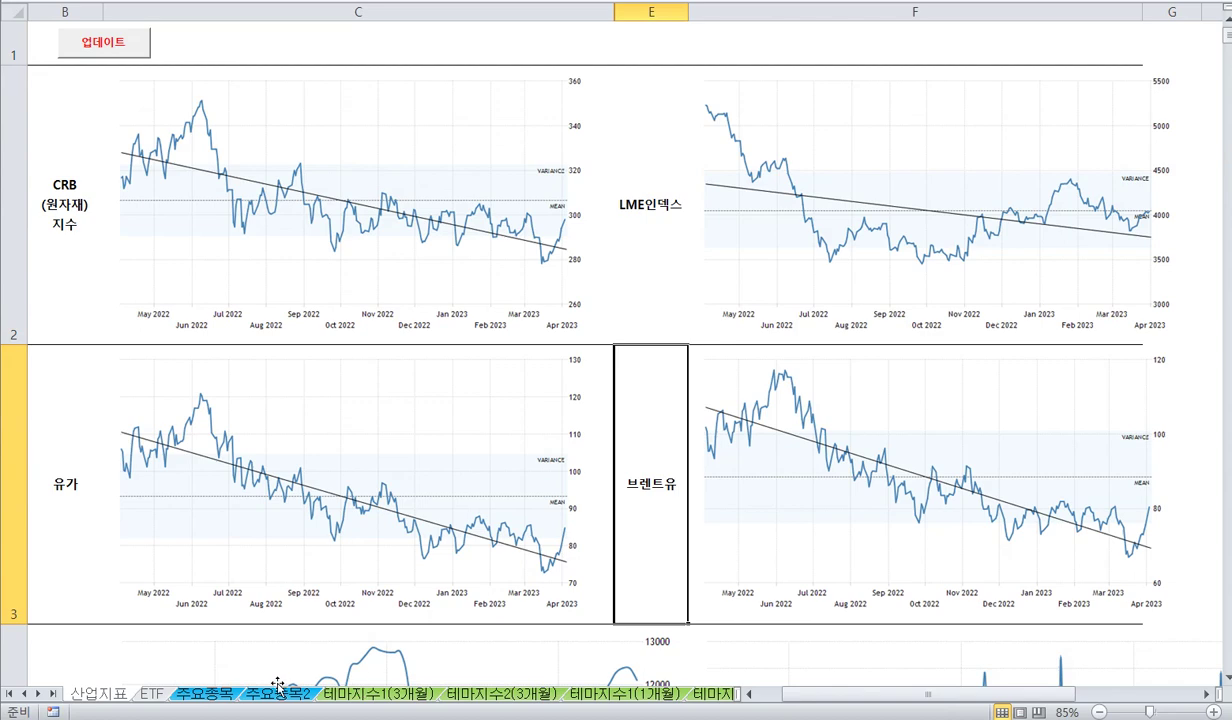
left_click(195, 692)
left_click(135, 695)
left_click(151, 694)
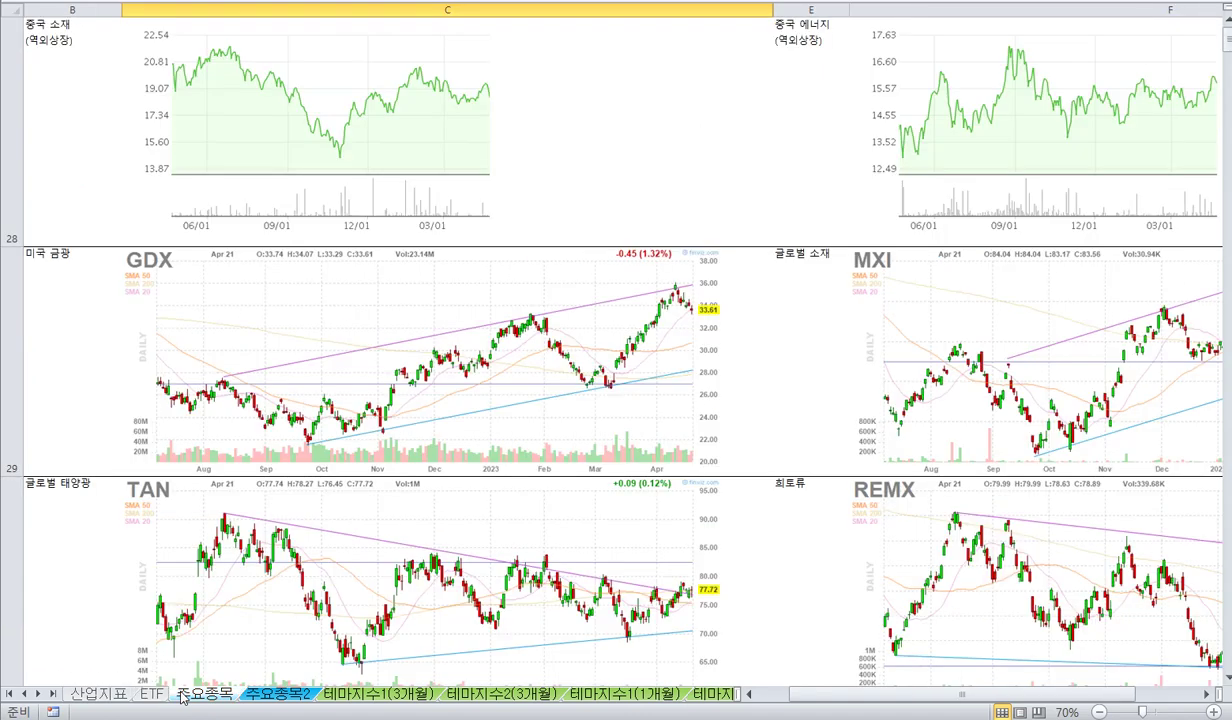
left_click(200, 693)
left_click(100, 693)
left_click(78, 497)
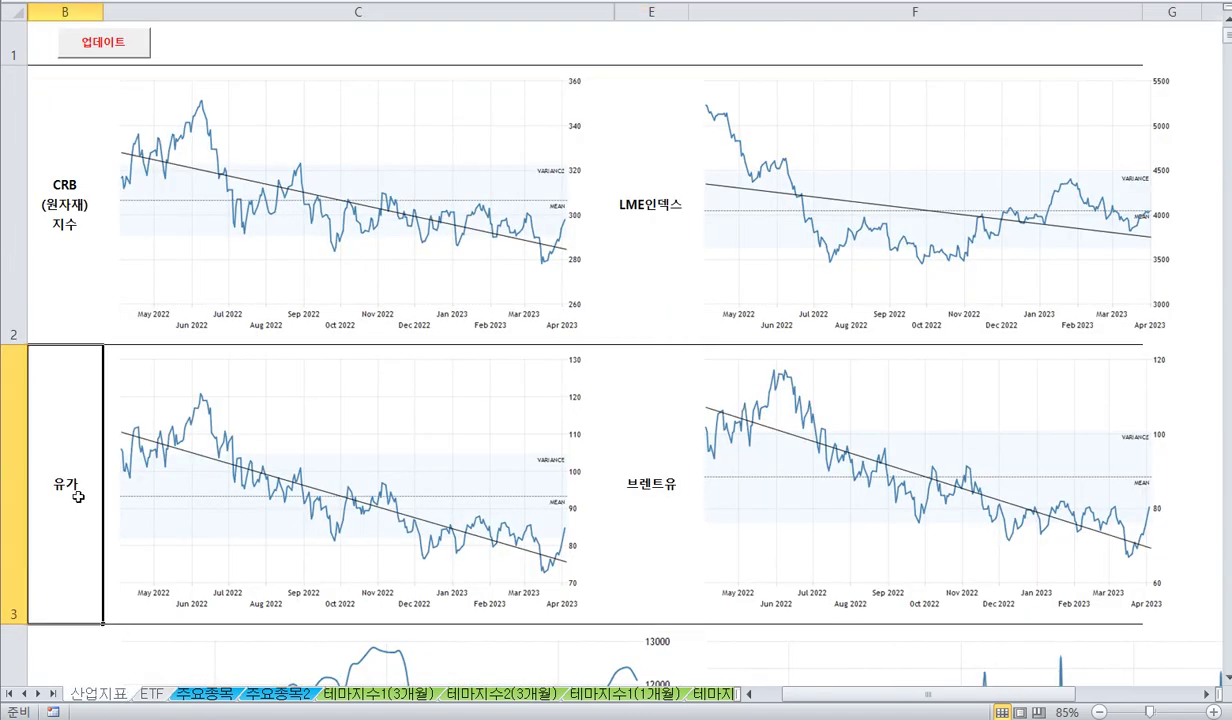